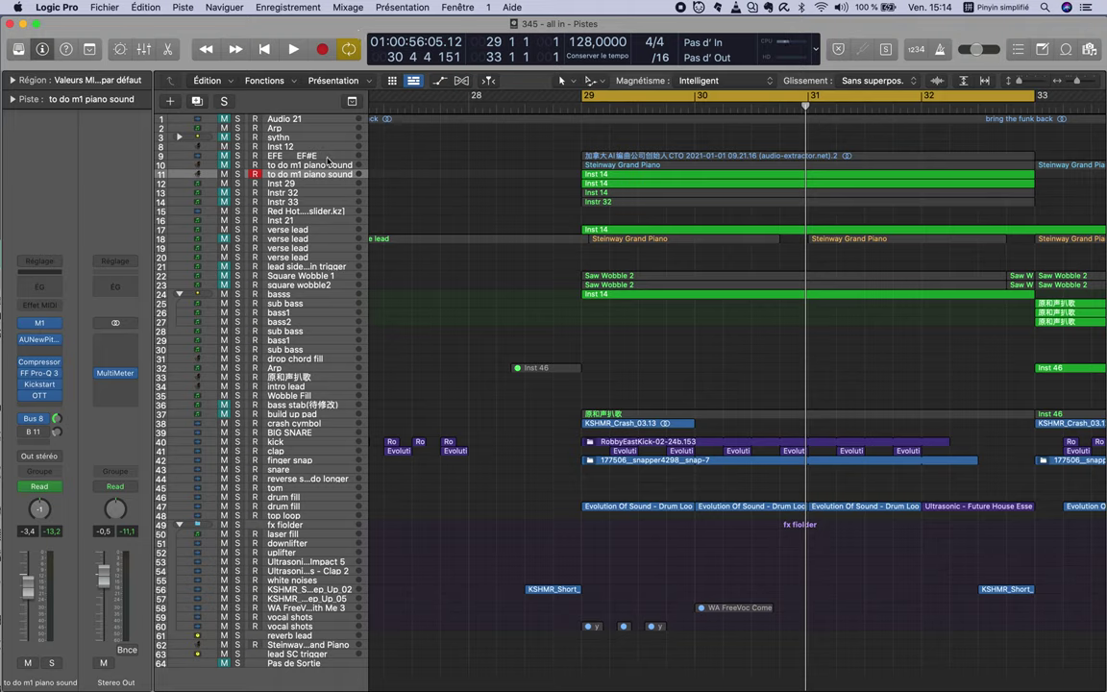
Step: Insert a stereo Pitch Shifter (Semi Tones 7, Mix 25 %) on an empty insert of the piano track
click(53, 353)
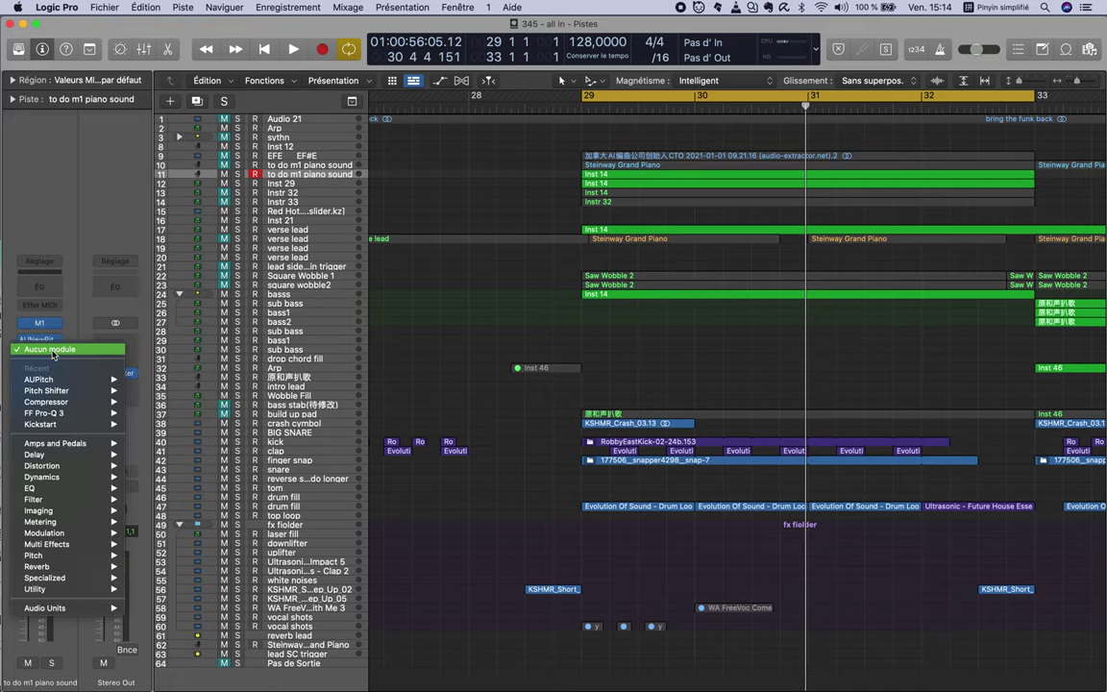
mouse_move(92, 389)
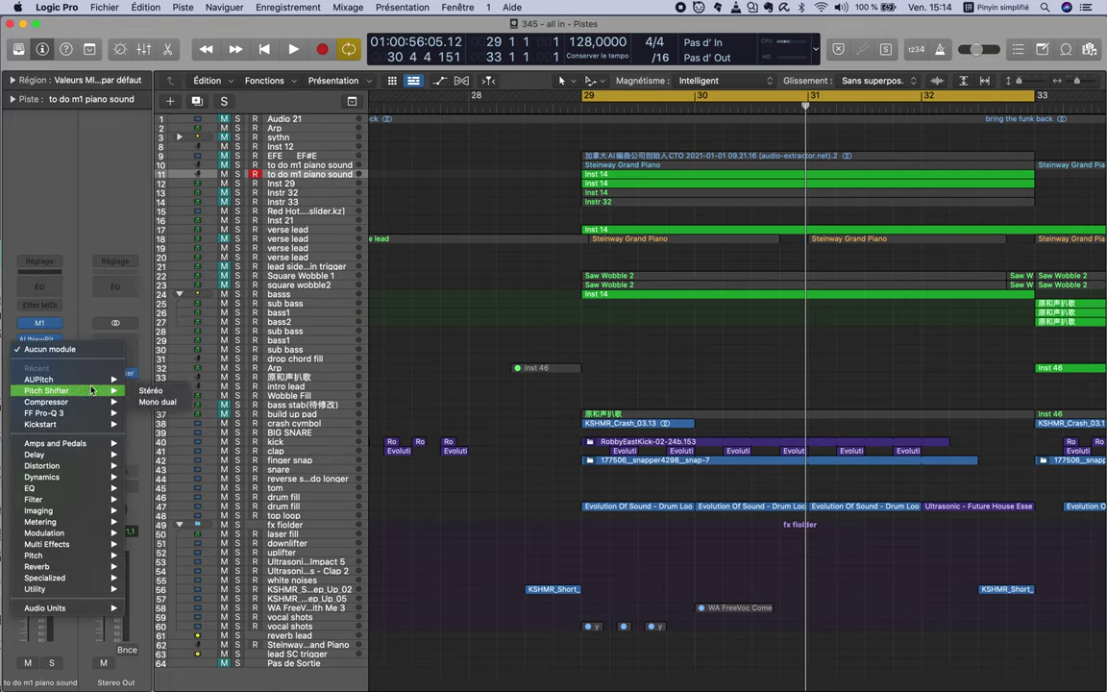
mouse_move(39, 556)
mouse_move(141, 565)
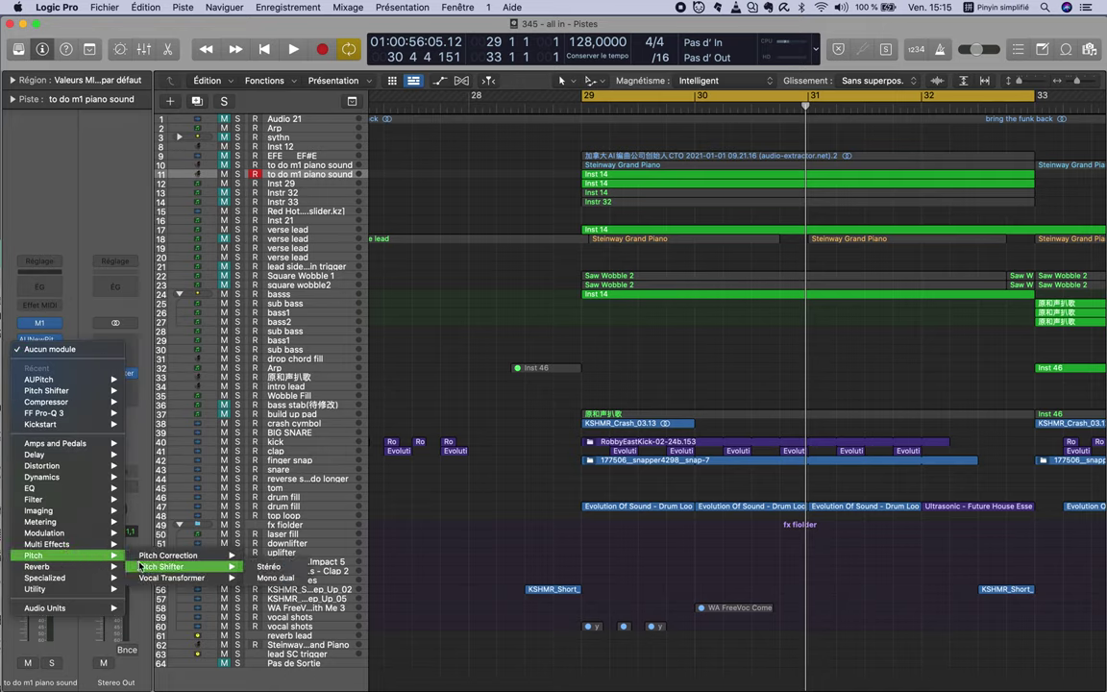
click(269, 566)
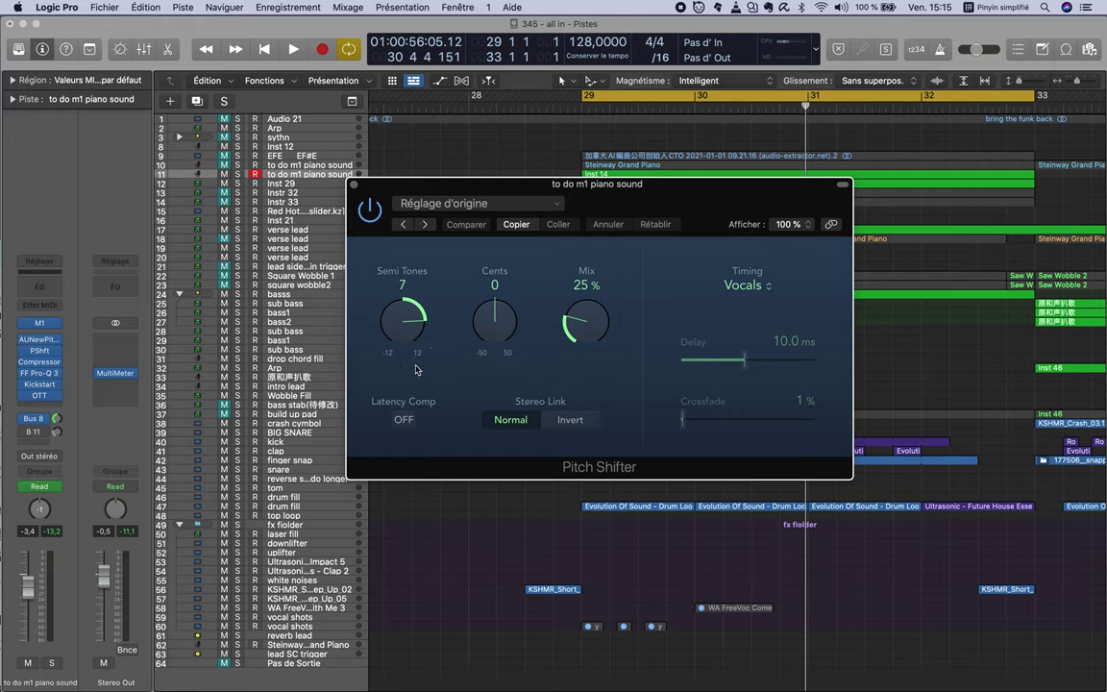
Step: Close the Pitch Shifter window and set its insert slot to Aucun module
click(354, 183)
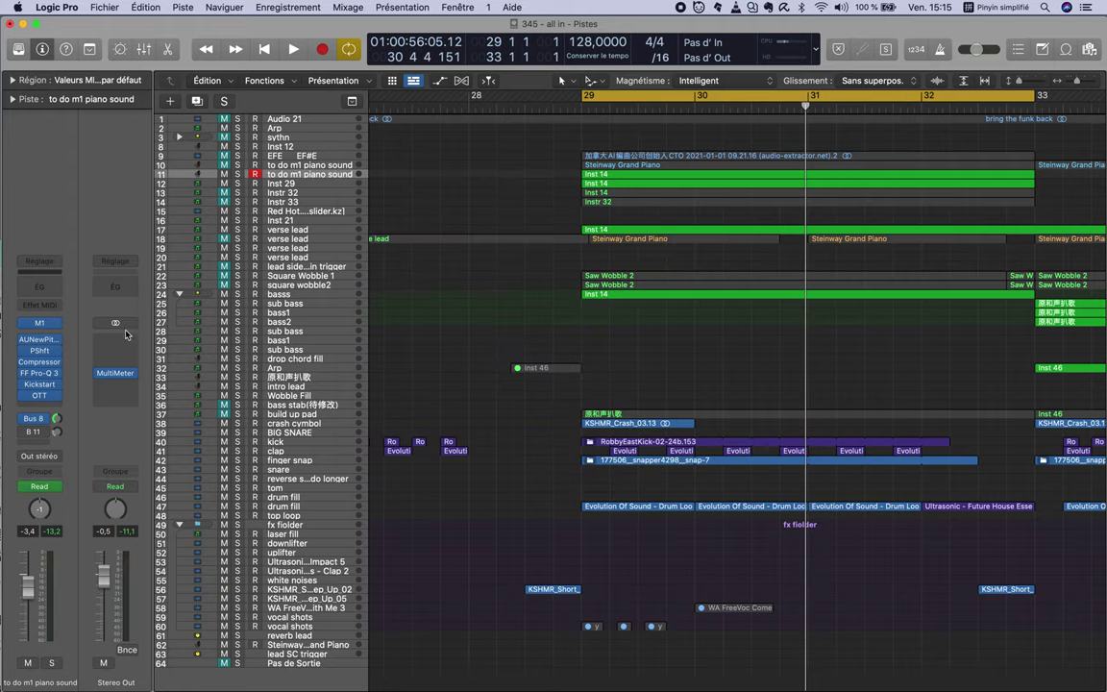
click(63, 352)
click(69, 335)
Step: Open the Inst 14 region in the Piano Roll and keep Pitch Bend as the lane's parameter
double_click(597, 179)
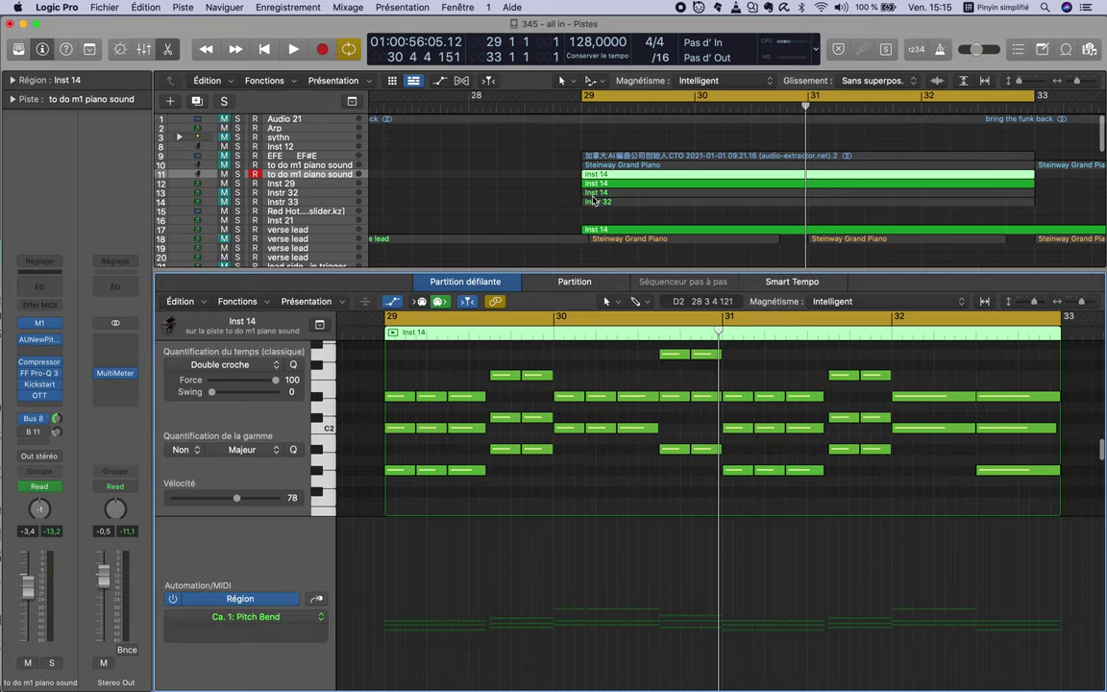
click(395, 302)
click(395, 301)
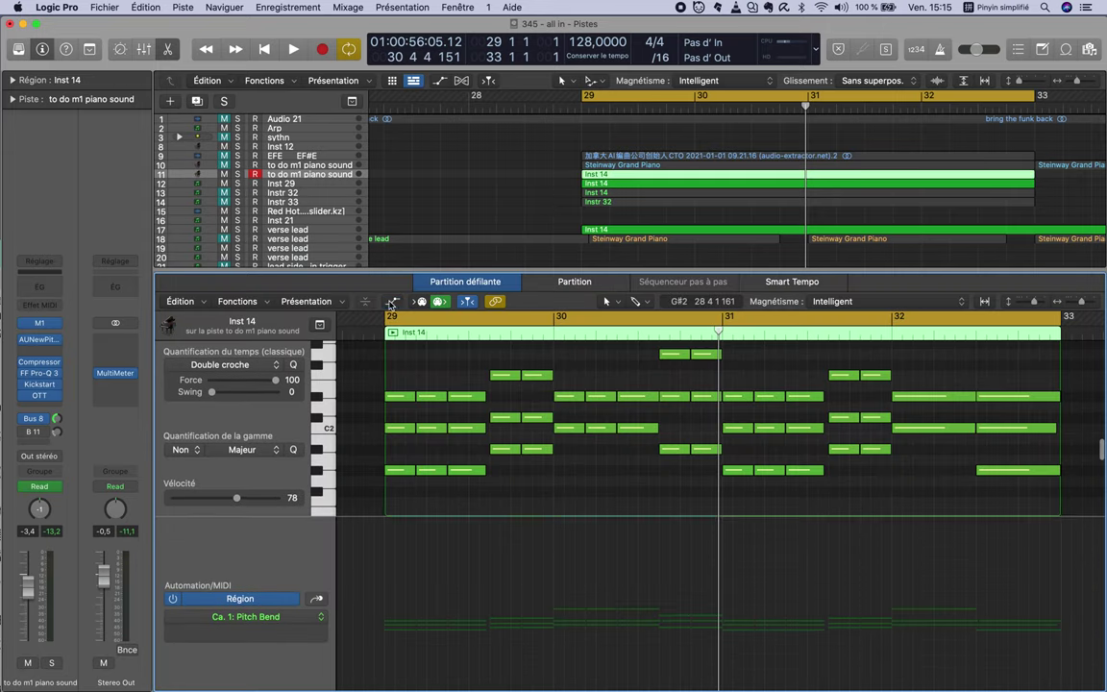
click(275, 617)
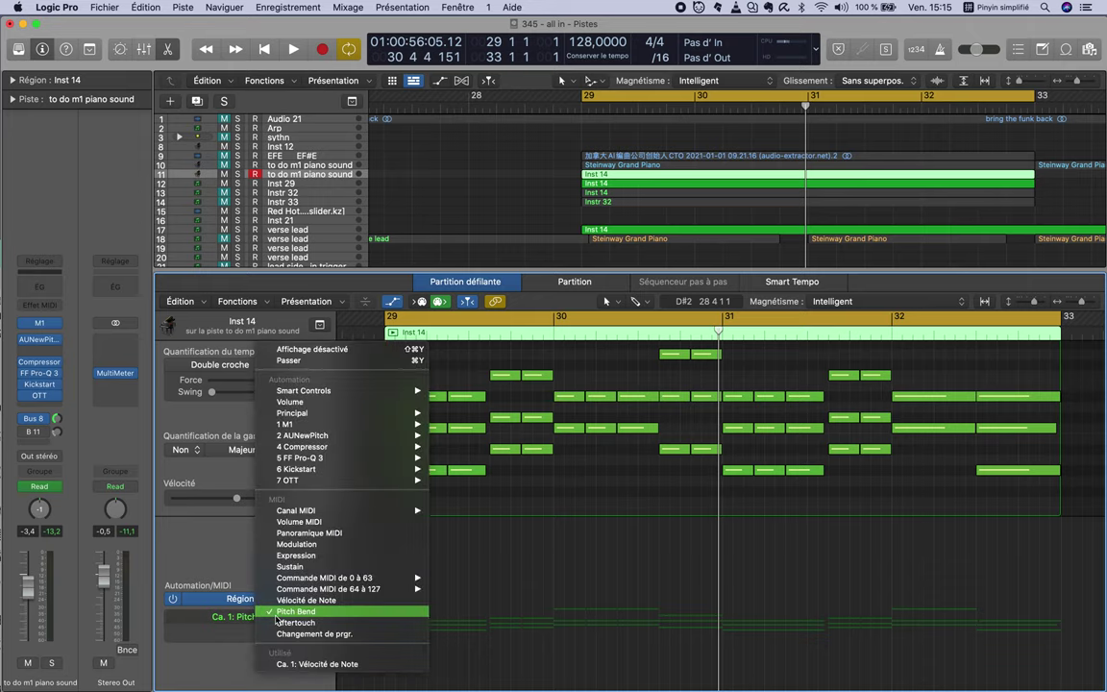
click(274, 612)
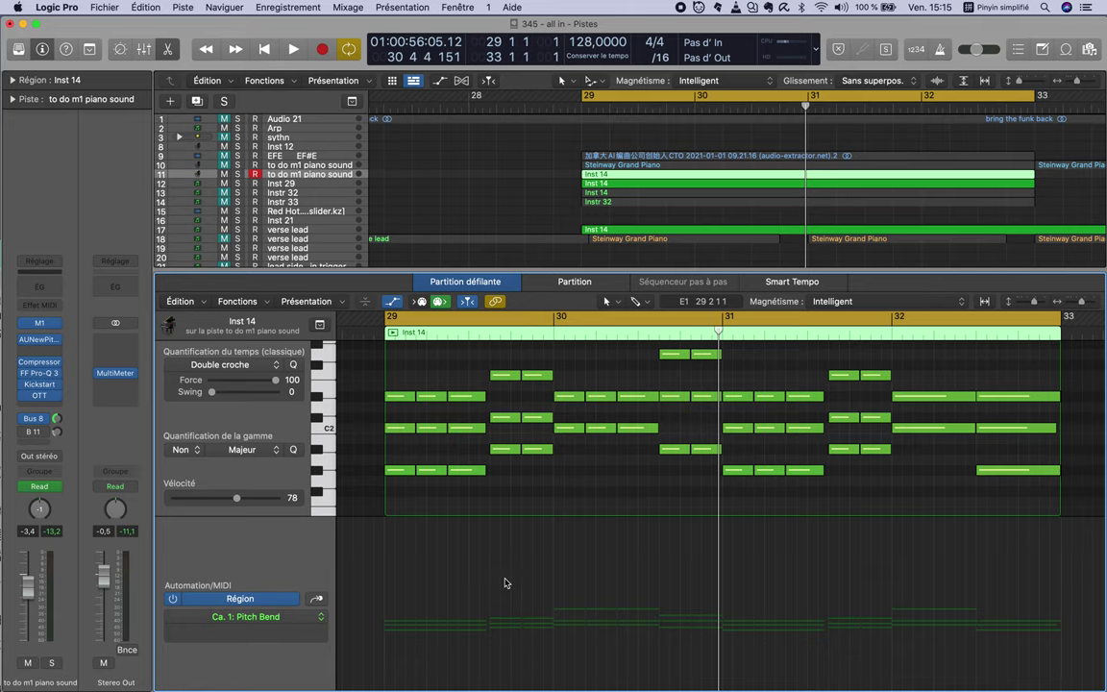
Step: Close the note editor, insert Apple's AUPitch in stereo (0 cents, 100 % mix), and close its window
key(p)
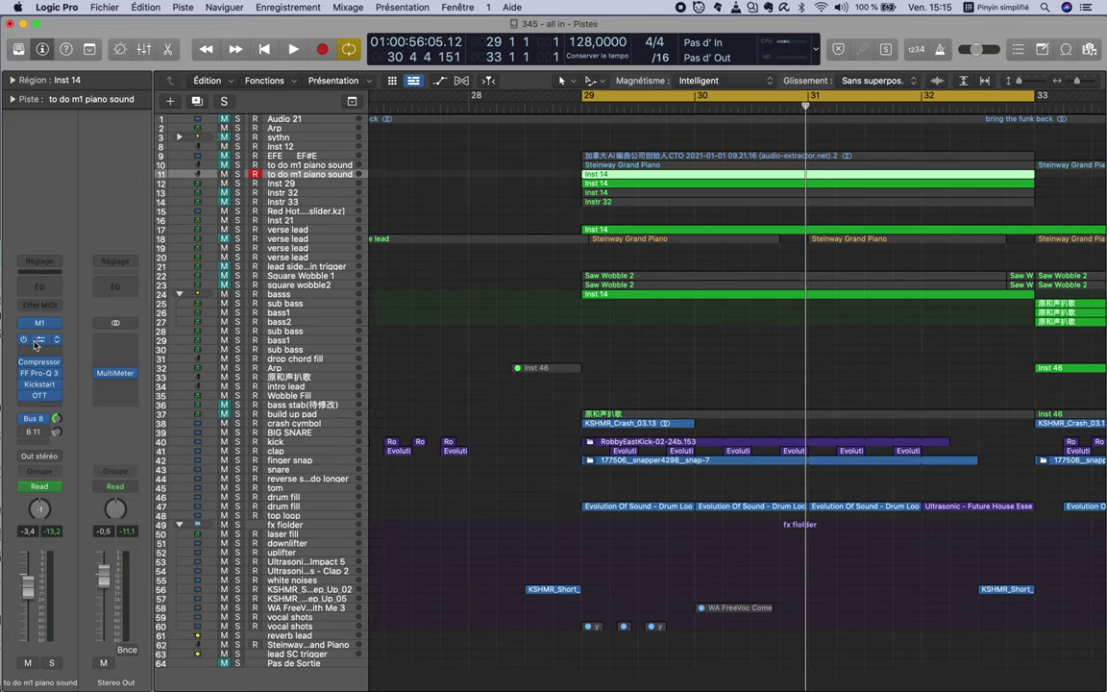
click(44, 350)
mouse_move(77, 612)
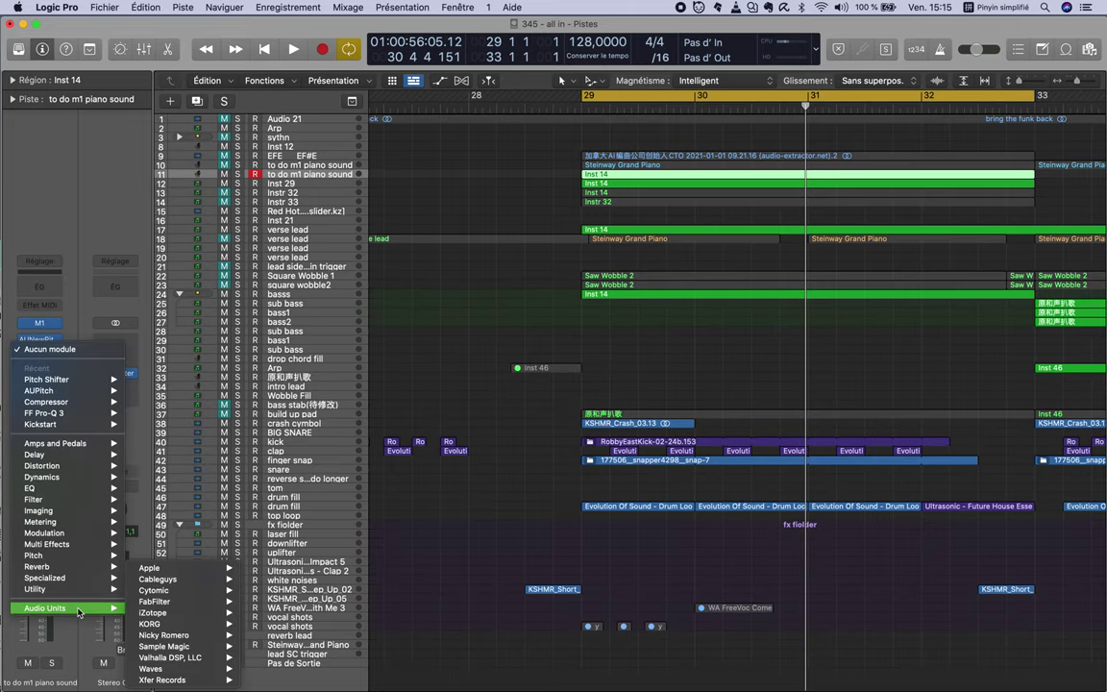
mouse_move(153, 569)
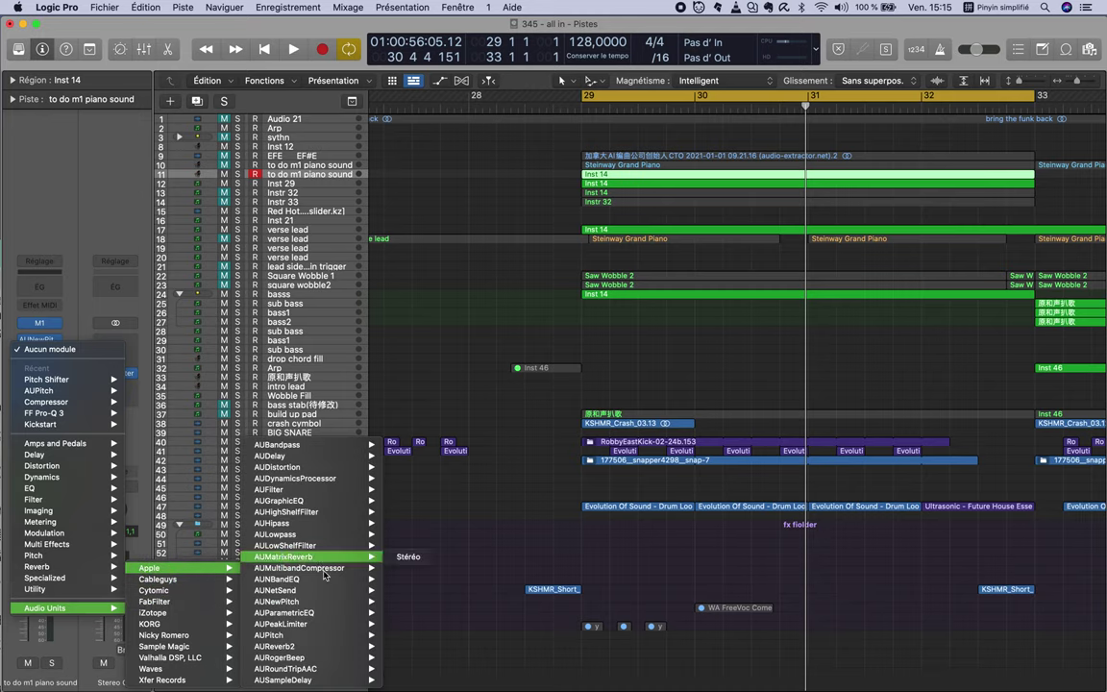
mouse_move(324, 636)
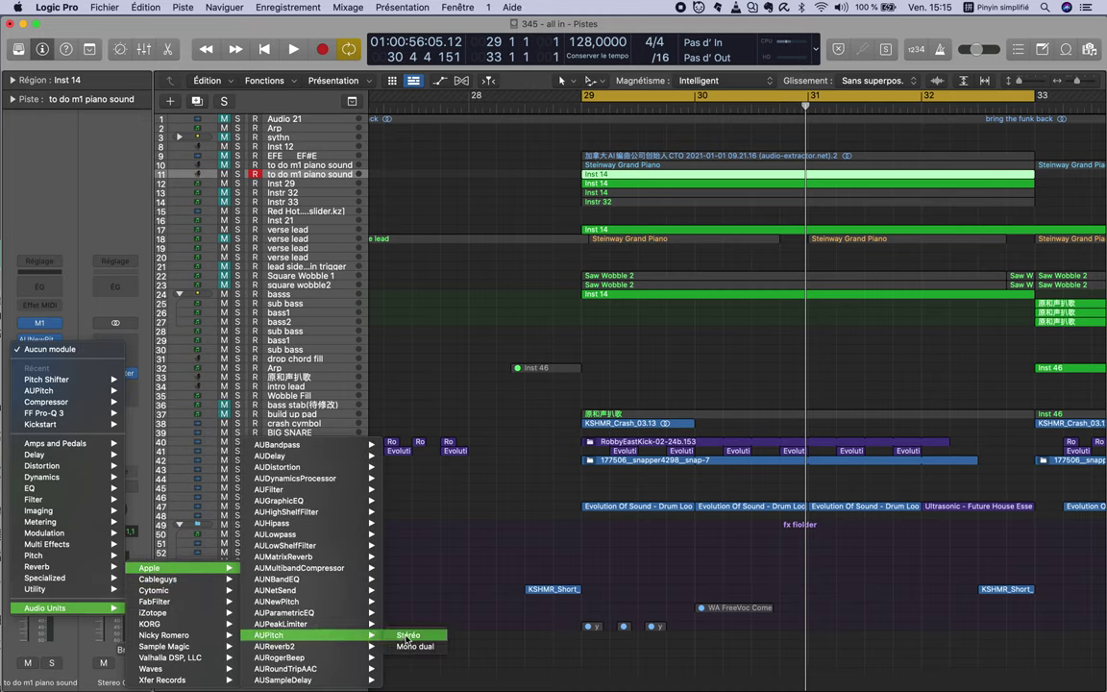
click(407, 635)
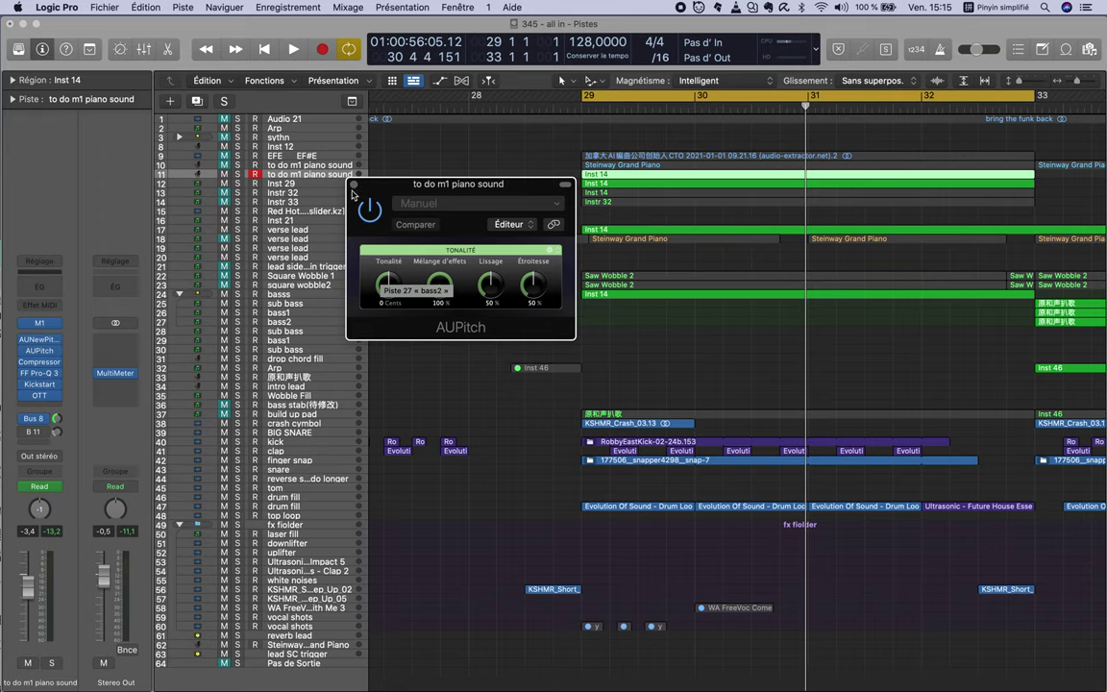
key(super+w)
Step: Clear the AUPitch insert and load Audio Units > Apple > AUNewPitch in stereo instead
click(53, 346)
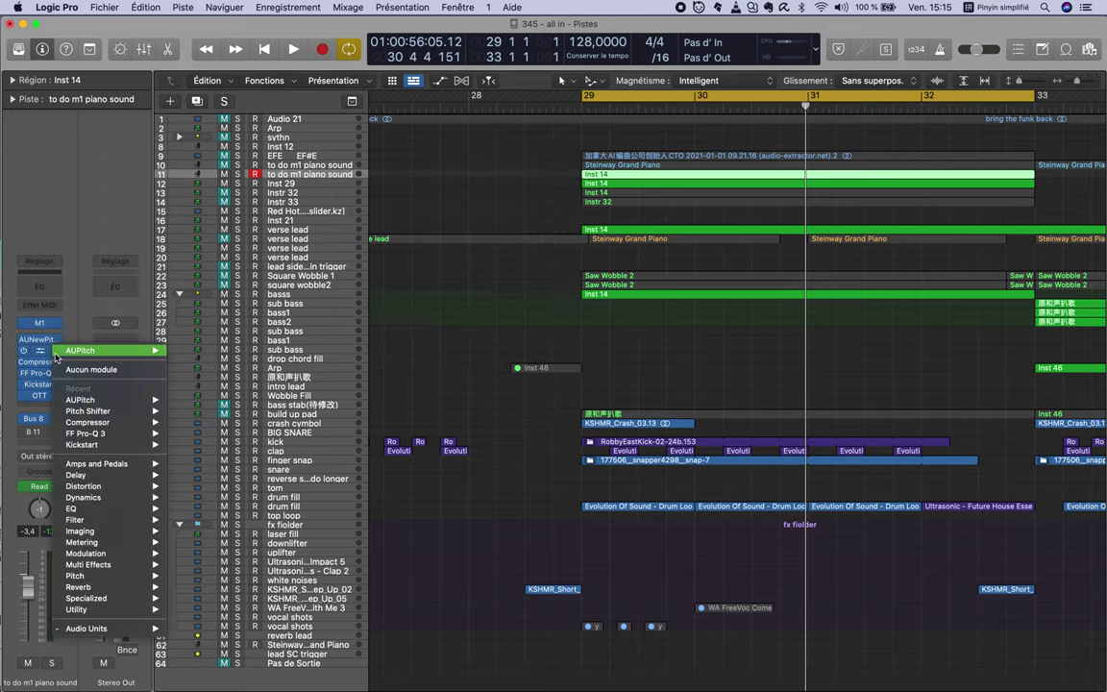
click(46, 332)
click(40, 352)
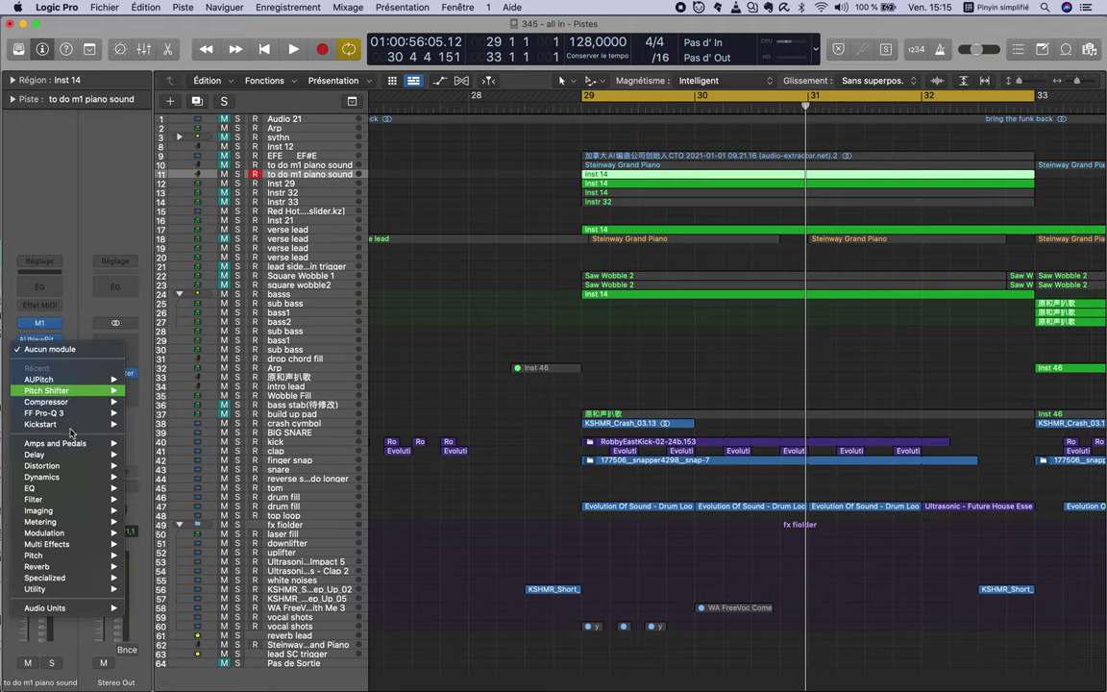
mouse_move(72, 608)
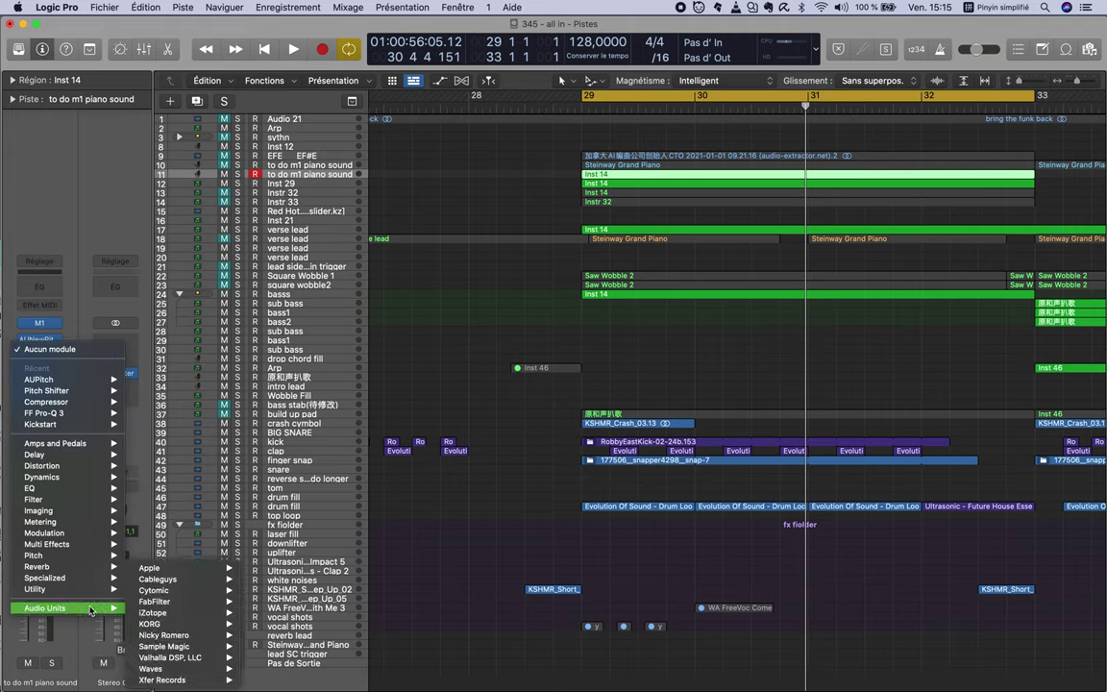
mouse_move(163, 570)
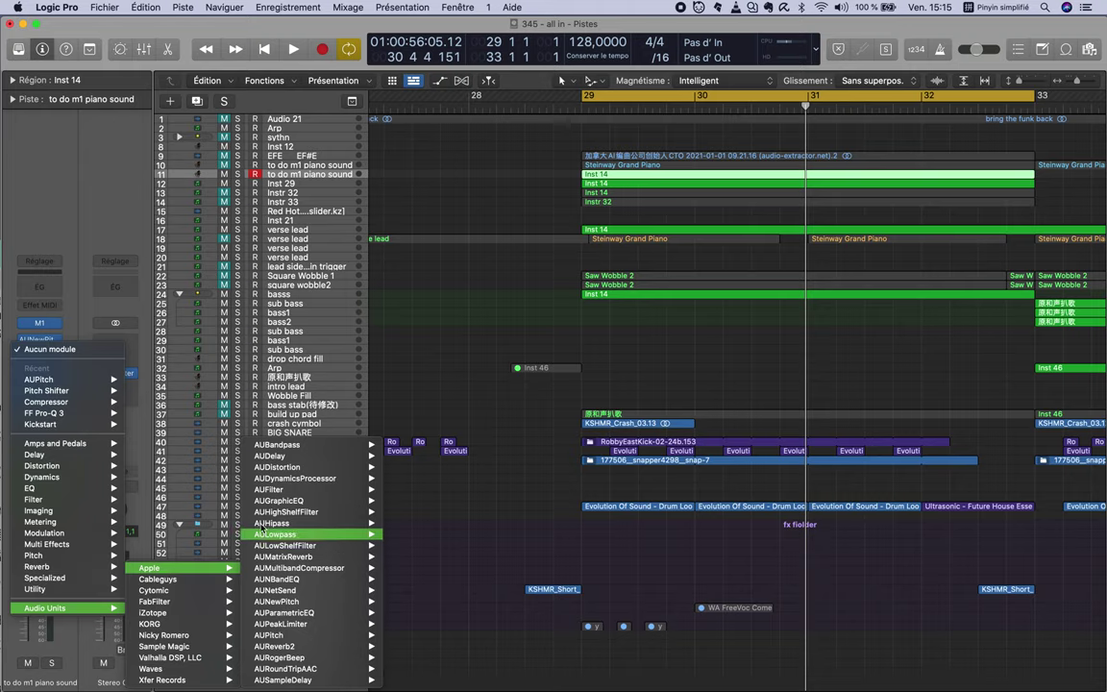
mouse_move(296, 603)
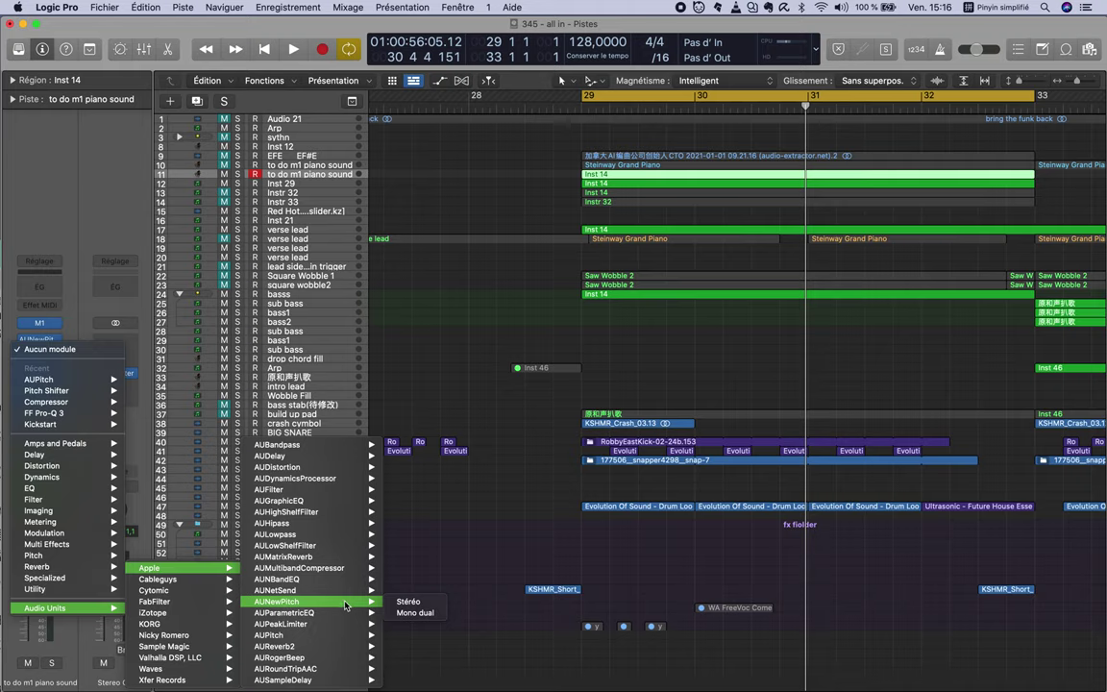
click(405, 602)
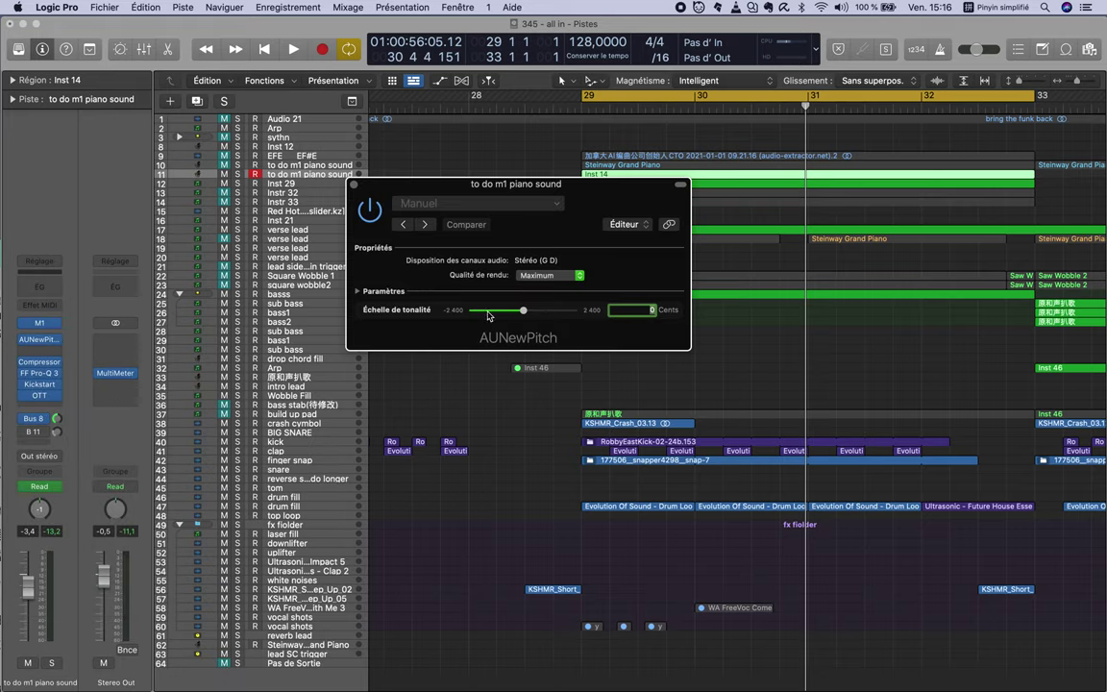
Step: Show and hide AUNewPitch's extra parameters, then close its window
click(358, 294)
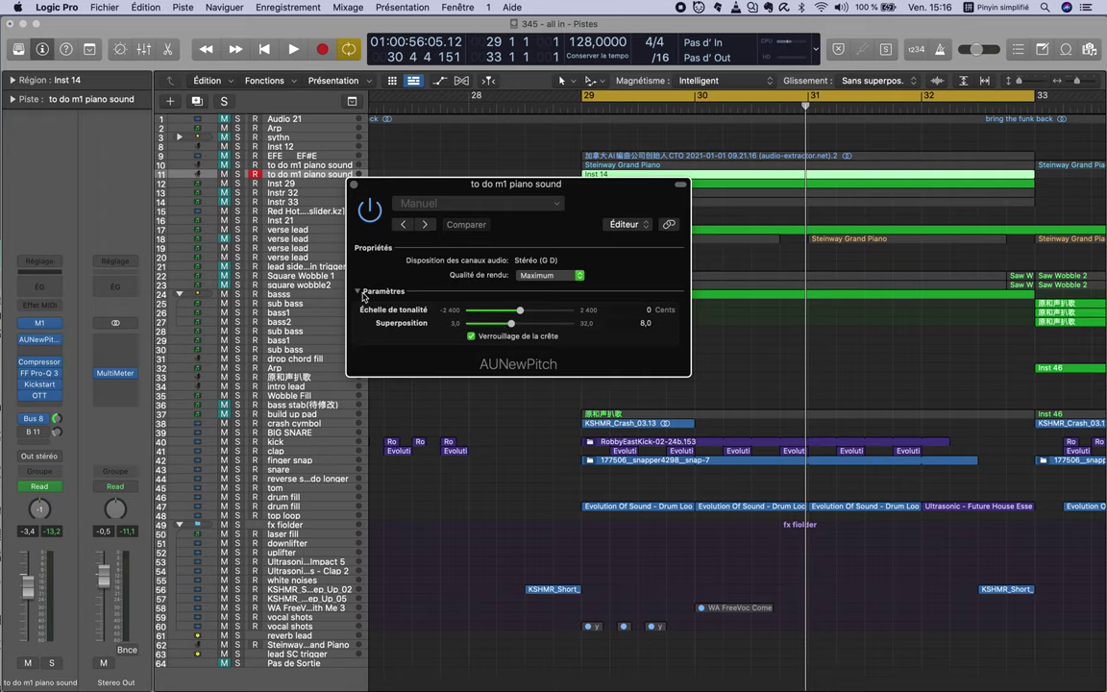
click(357, 292)
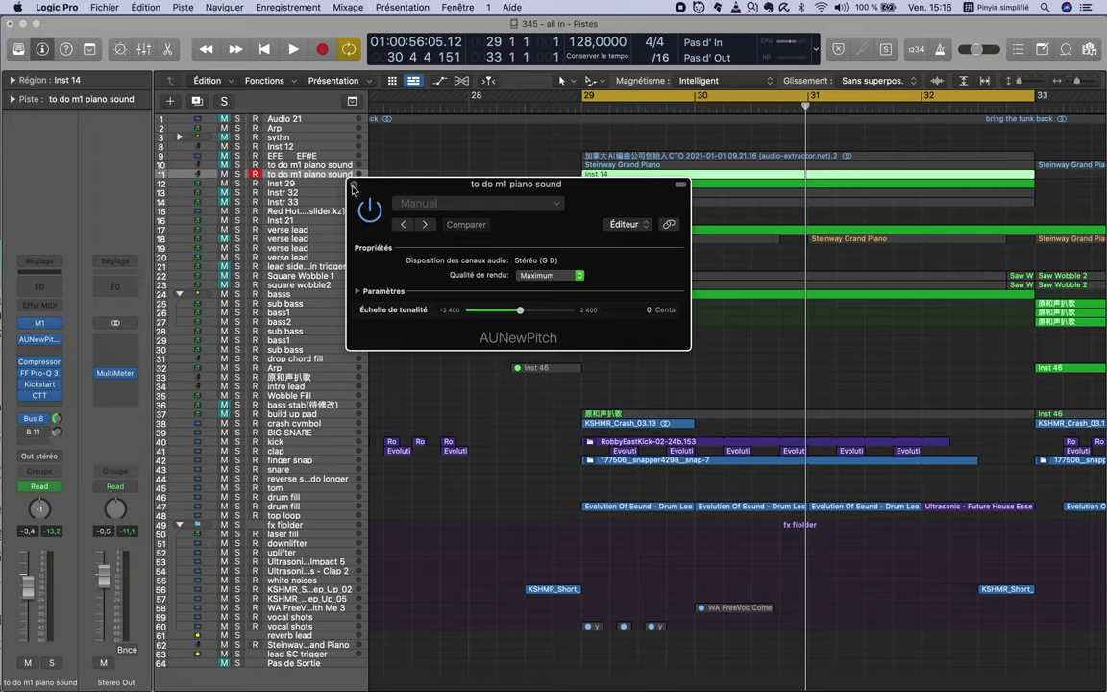
click(354, 185)
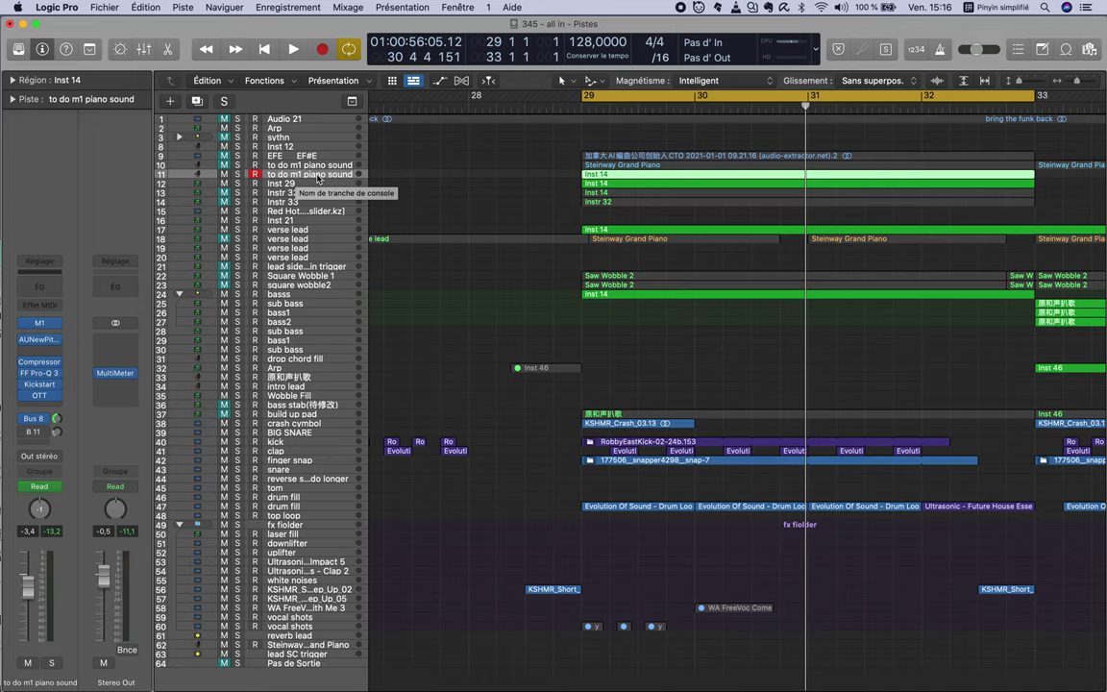
Step: Show automation, zoom to bars 28–33, and delete the +1024.5-cent bump's points on track 11
key(a)
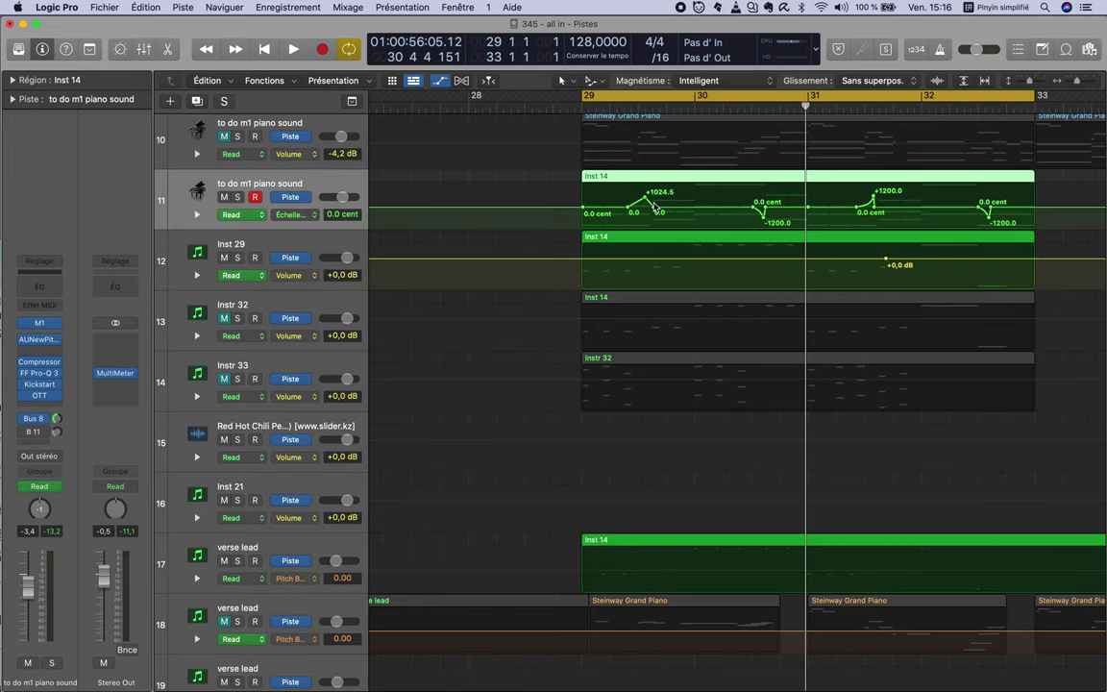
key(super+Right)
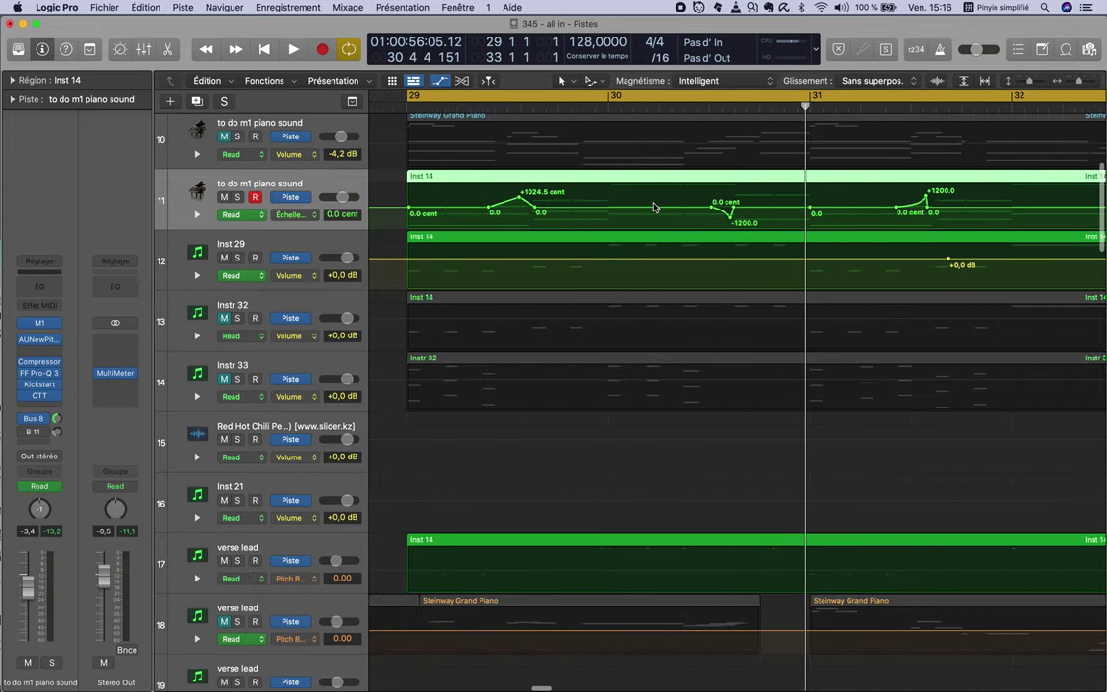
key(super+Left)
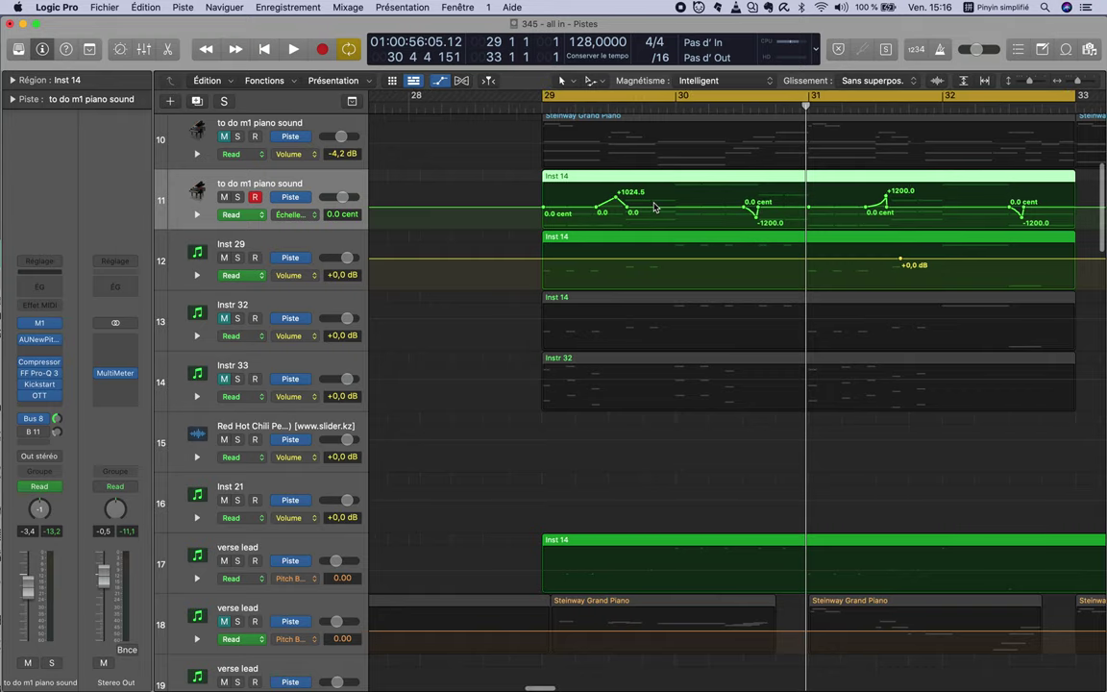
key(super+Down)
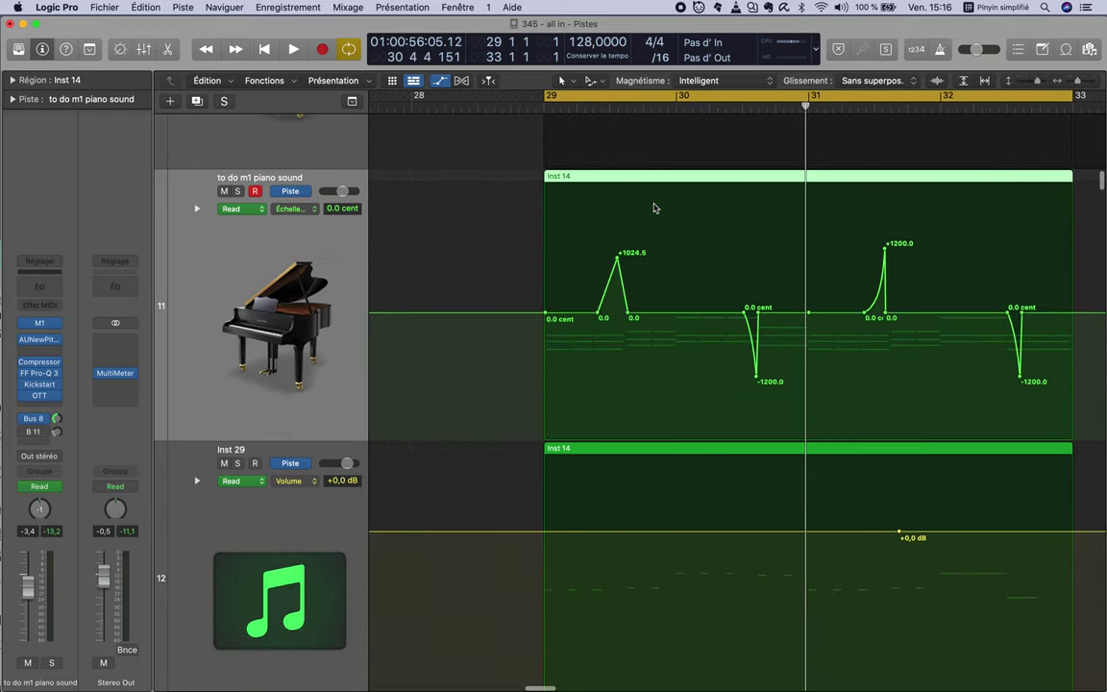
drag(578, 251, 633, 331)
key(Delete)
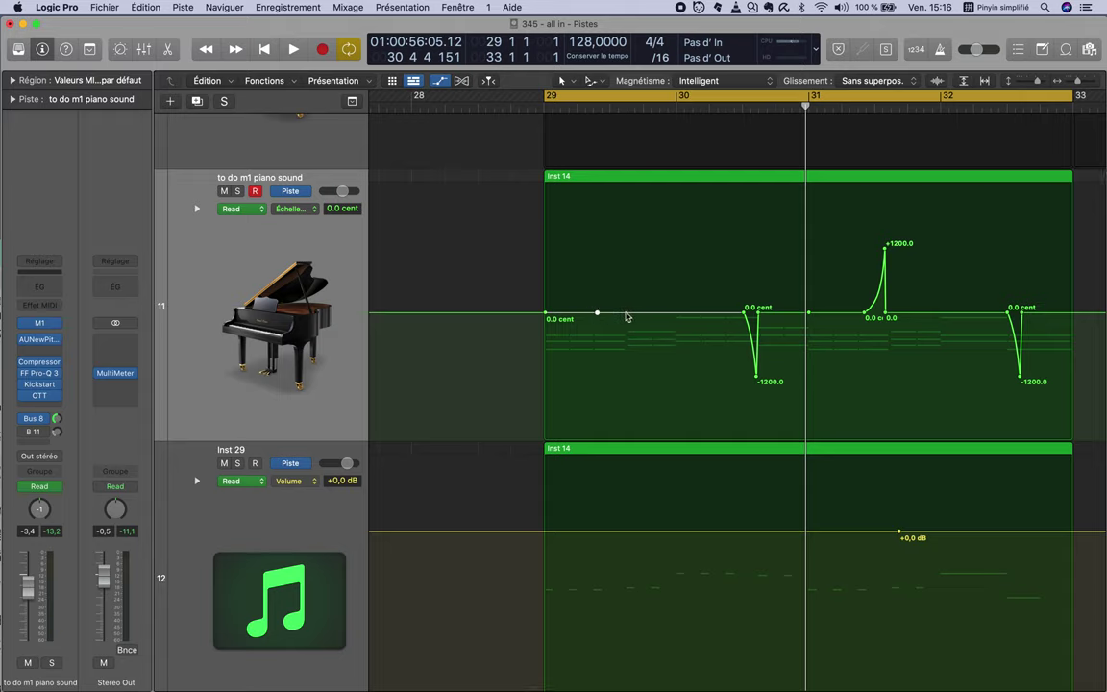
Step: Add a point on the pitch automation line and drag it up into a peak near +1200 cents
click(624, 313)
drag(617, 315, 616, 253)
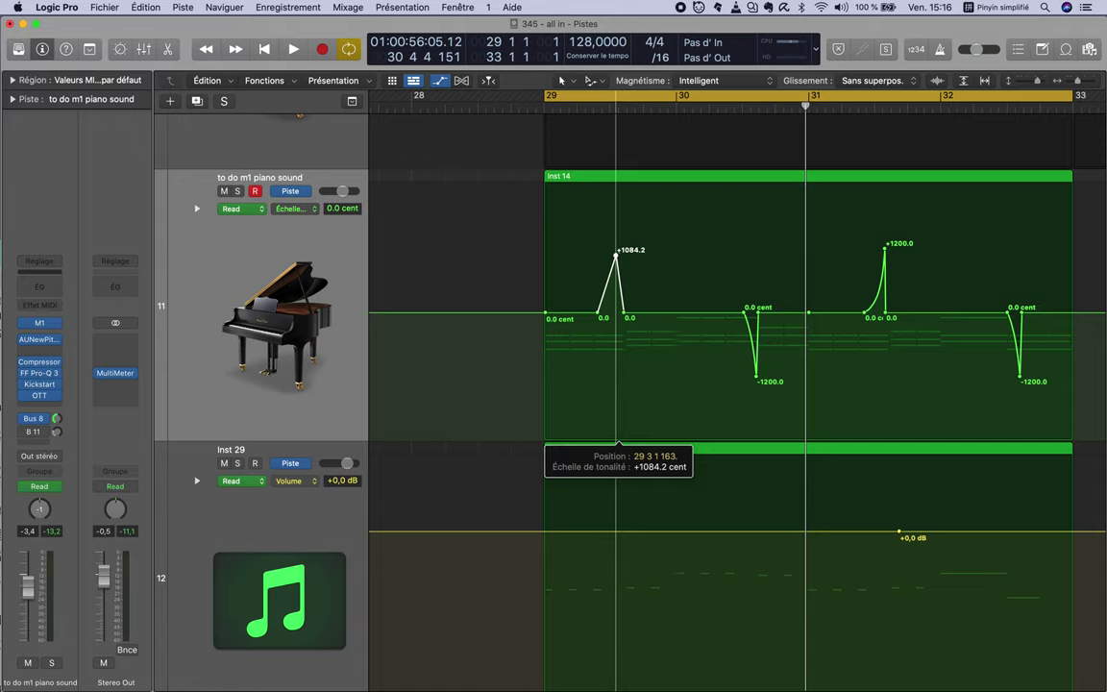
drag(616, 253, 616, 247)
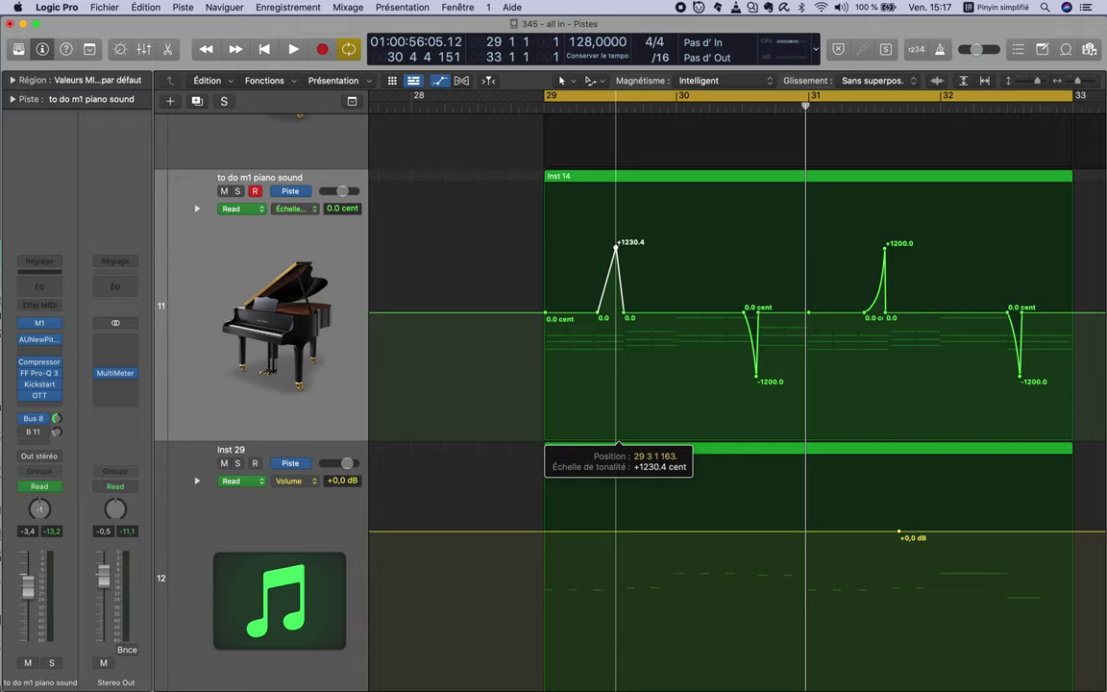
drag(616, 248, 592, 253)
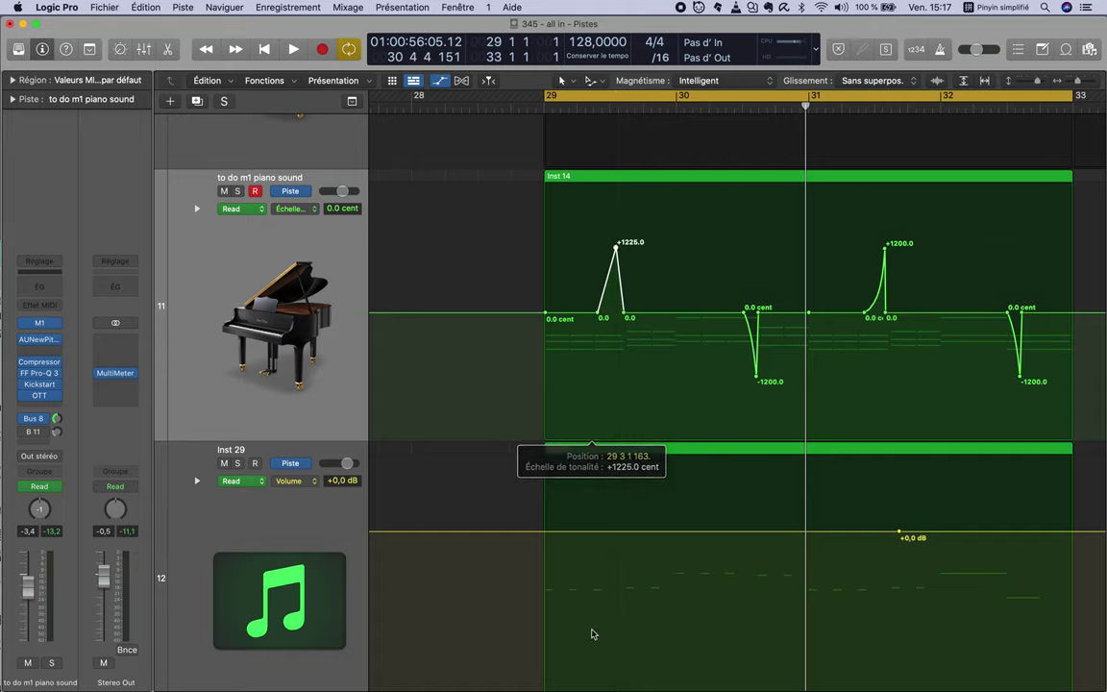
Step: Fine-tune the new peak to exactly +1200.0 cents
right_click(618, 253)
click(673, 252)
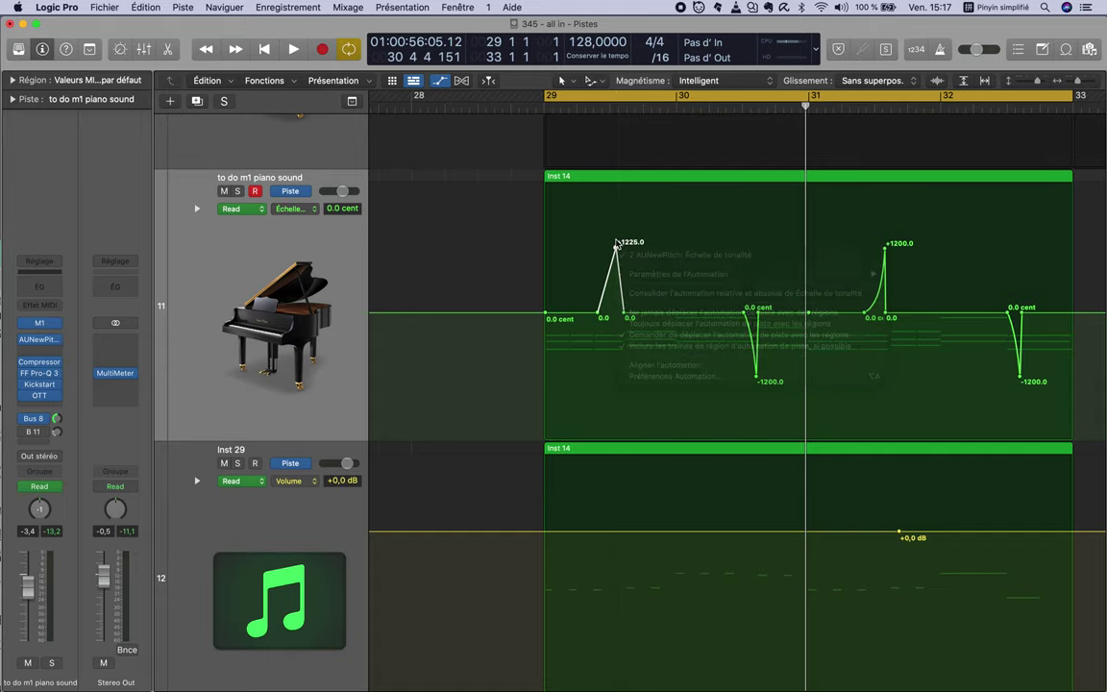
drag(616, 248, 616, 249)
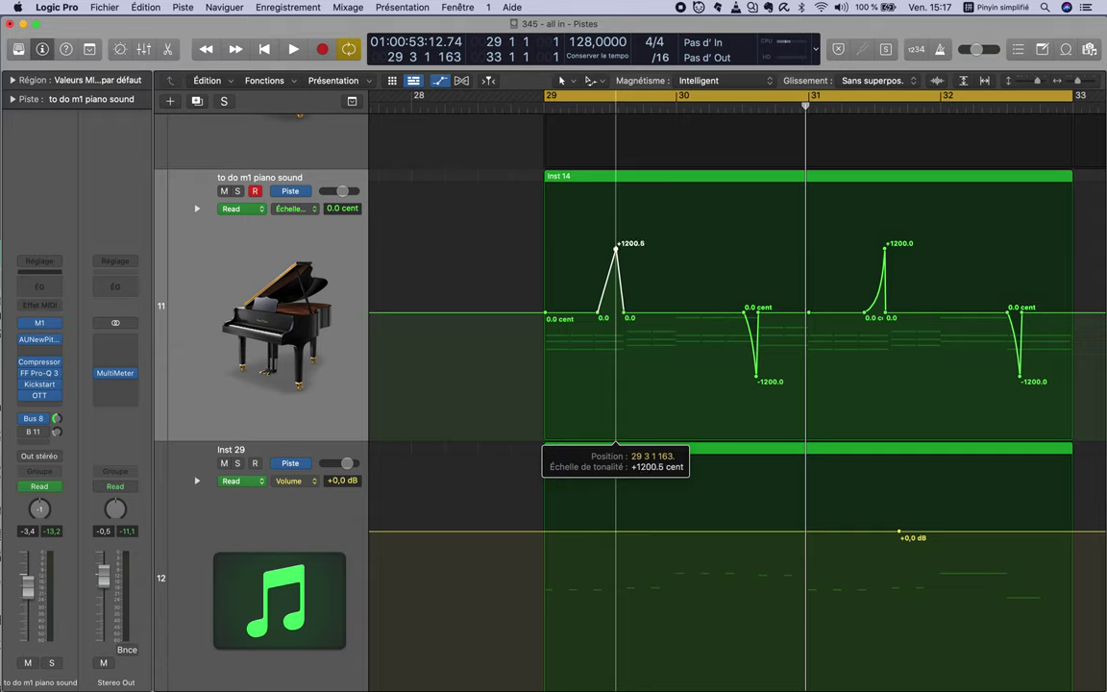
drag(616, 249, 616, 250)
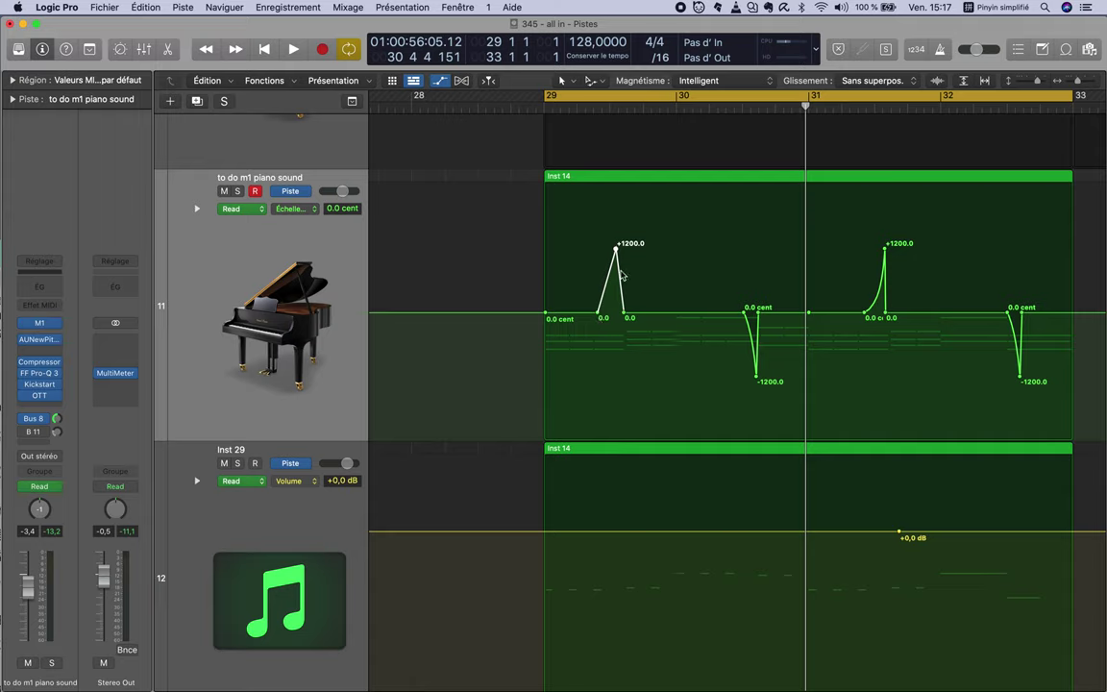
click(593, 80)
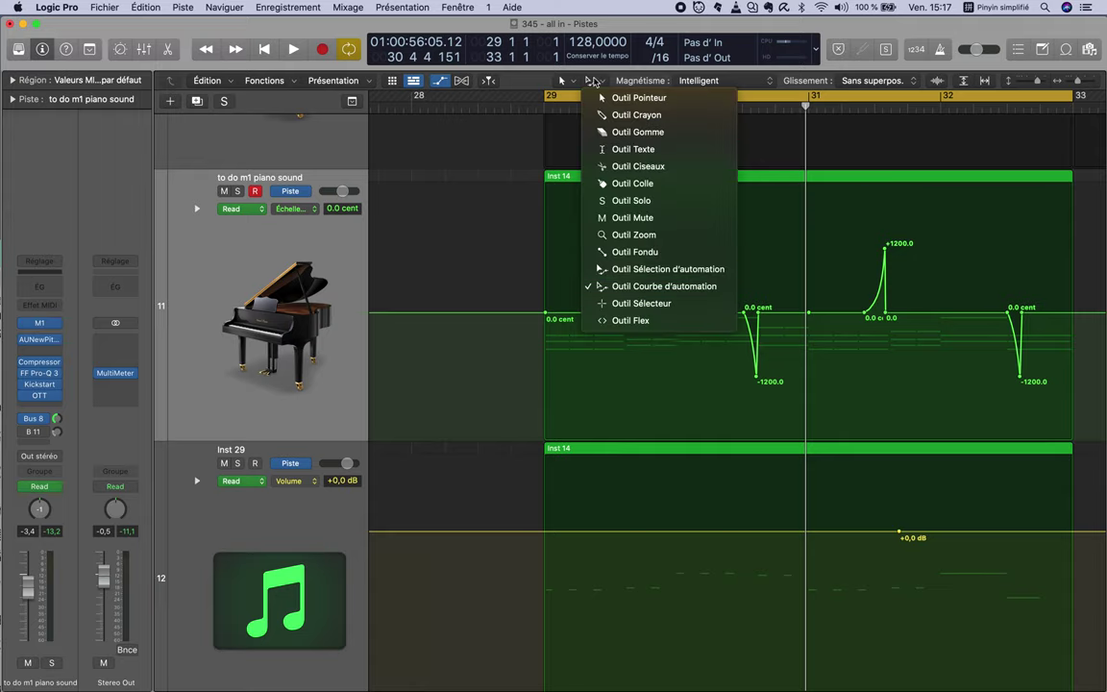
Step: Curve the peak's rising side with the Automation Curve tool, nudge the peak later, and solo track 11
click(630, 287)
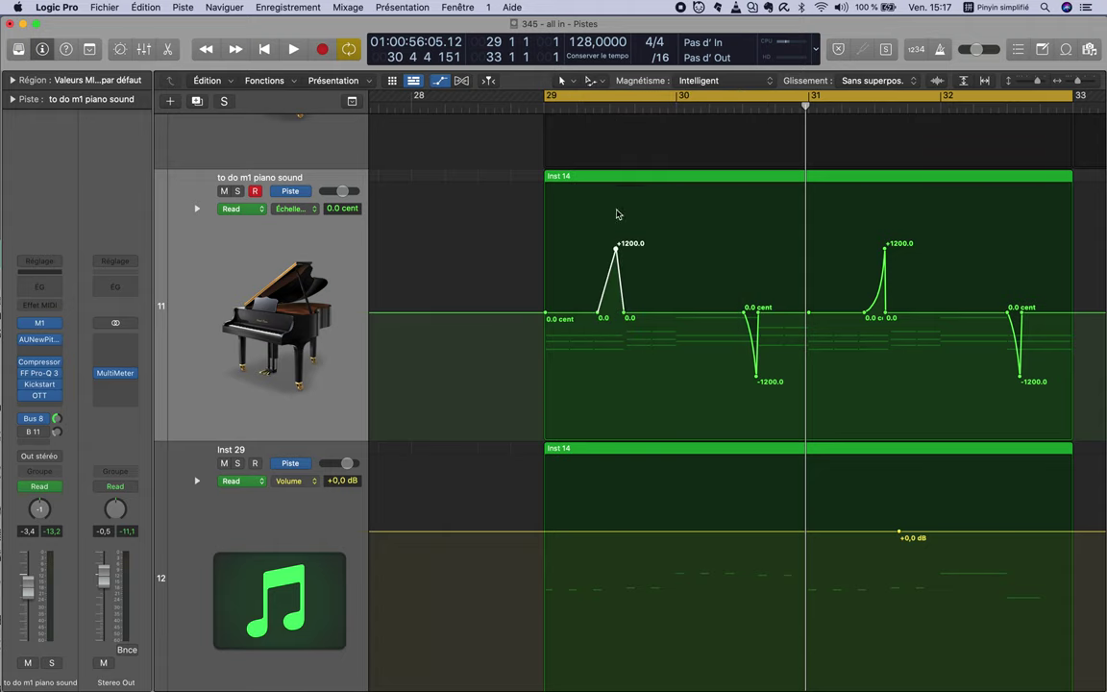
drag(607, 284, 670, 349)
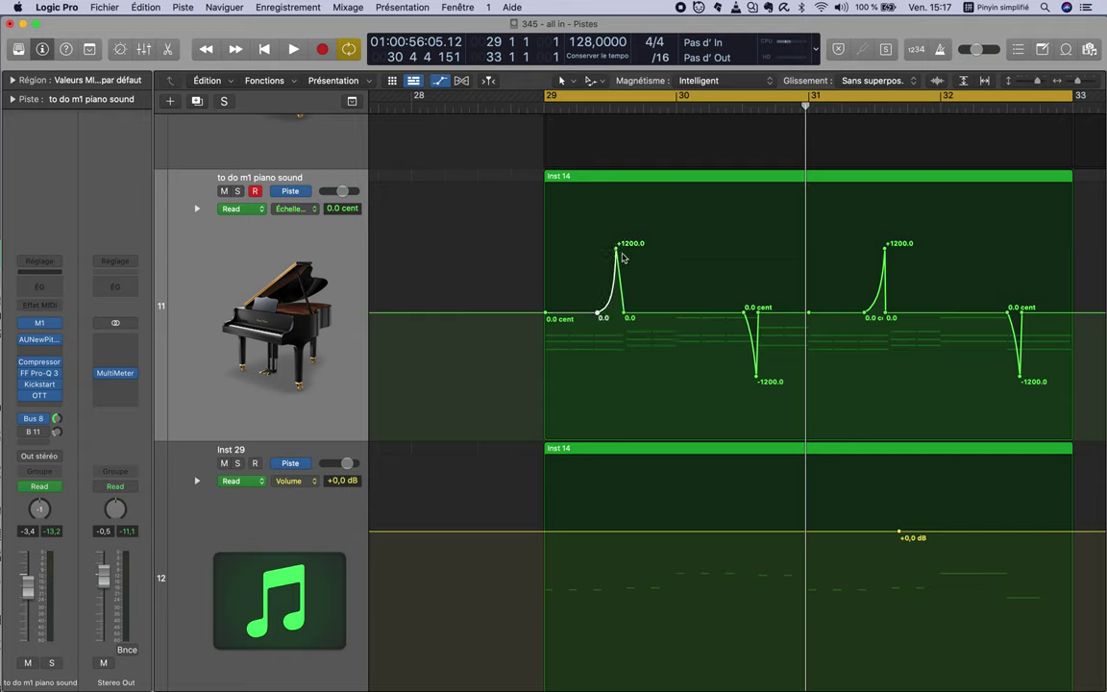
drag(616, 249, 620, 246)
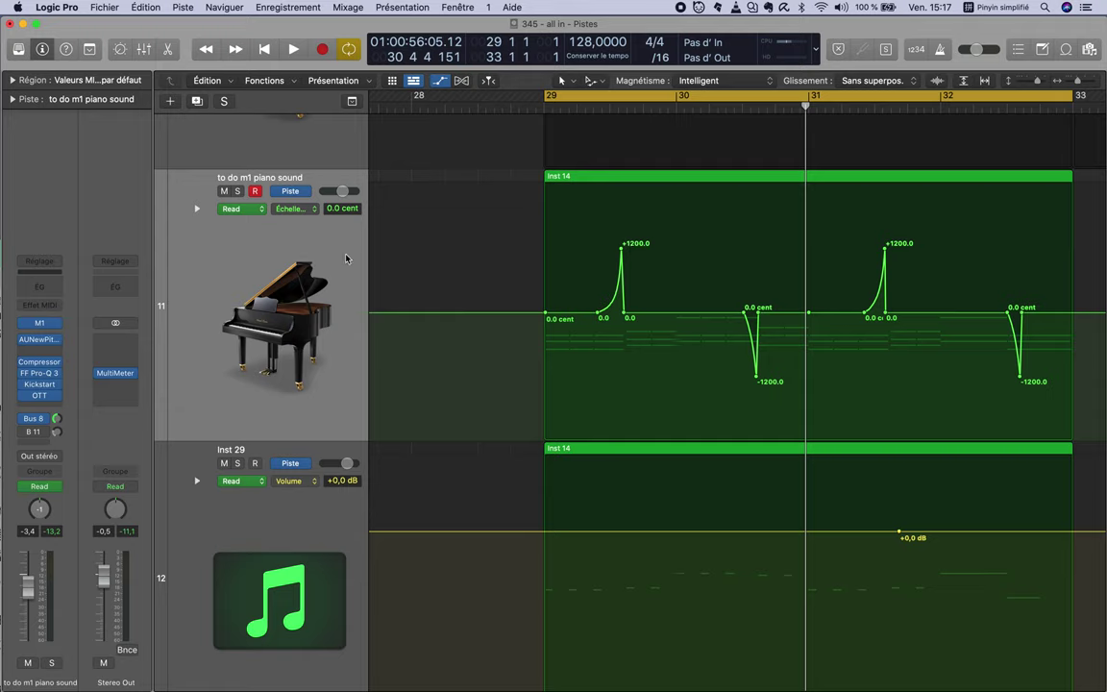
key(s)
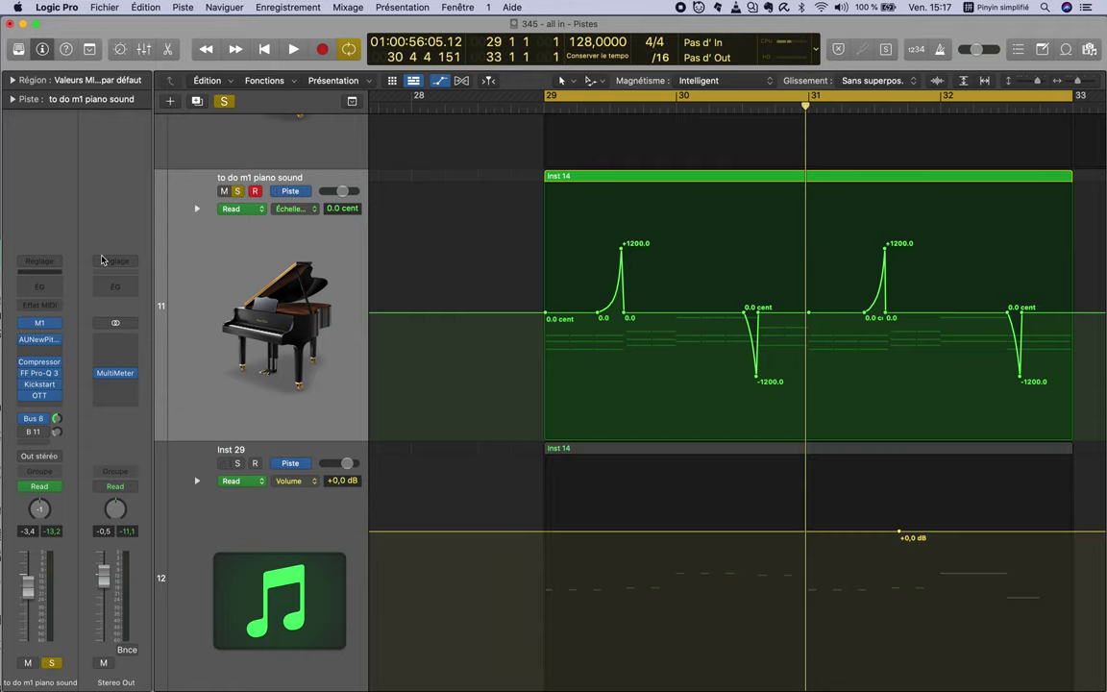
key(space)
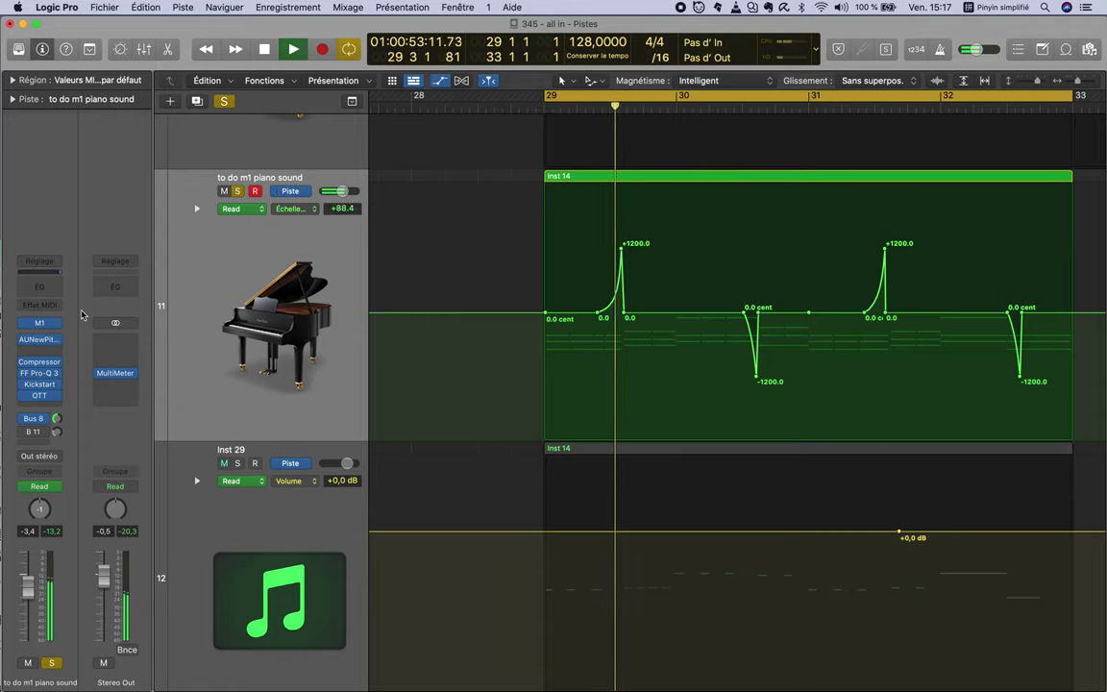
key(space)
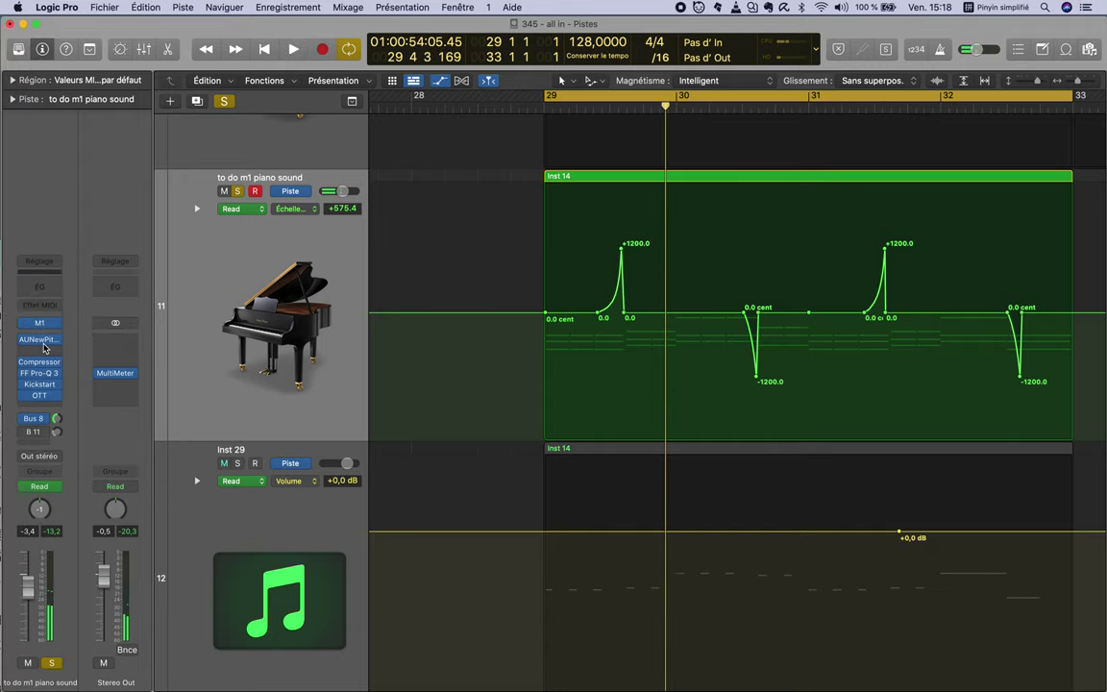
mouse_move(26, 341)
key(space)
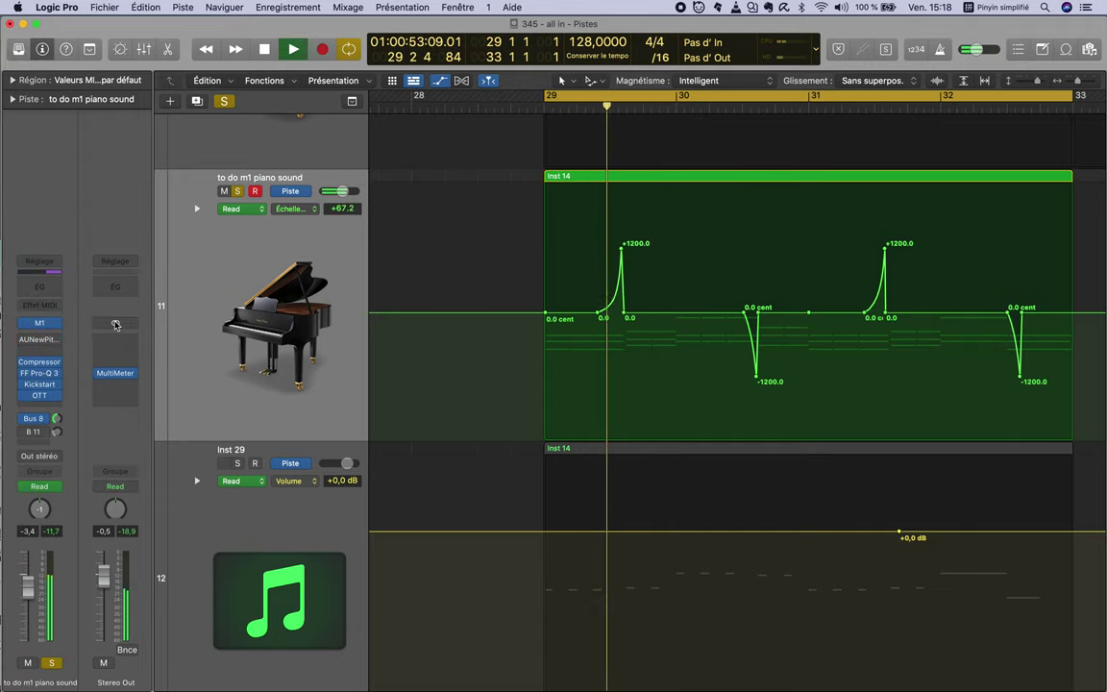
key(space)
key(space)
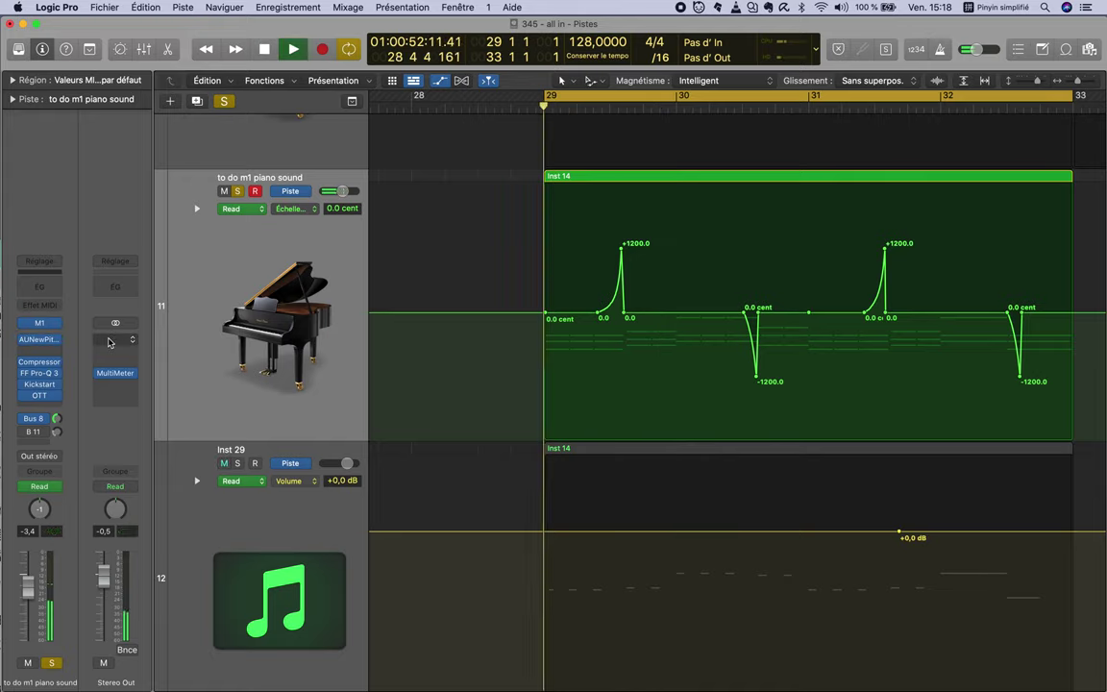
key(space)
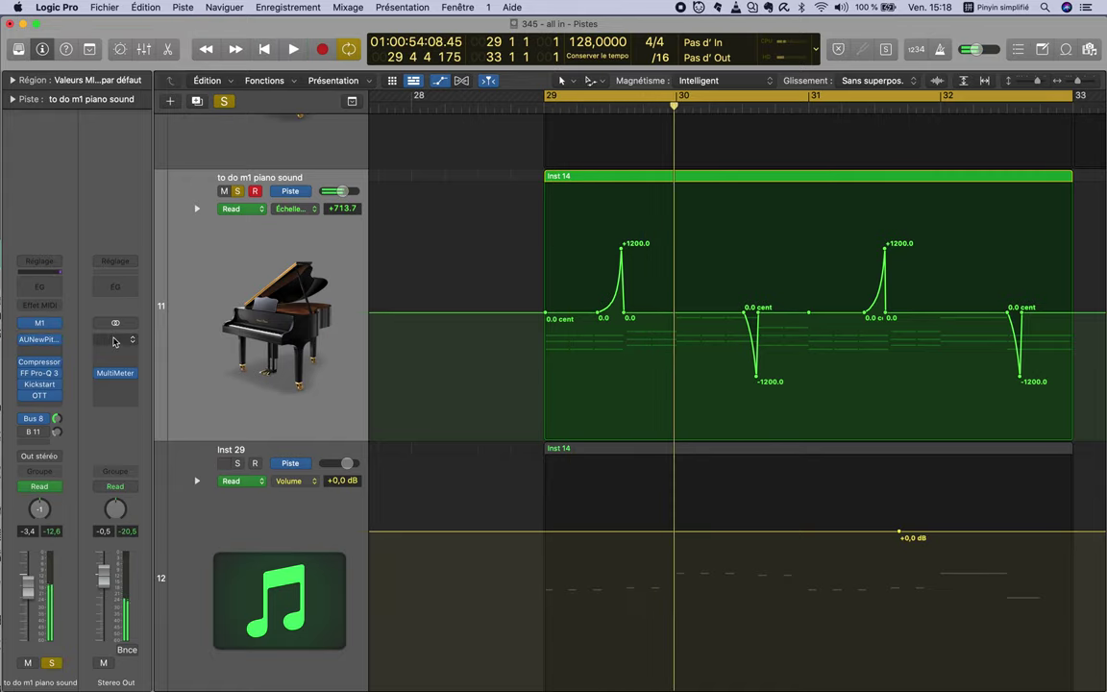
click(621, 248)
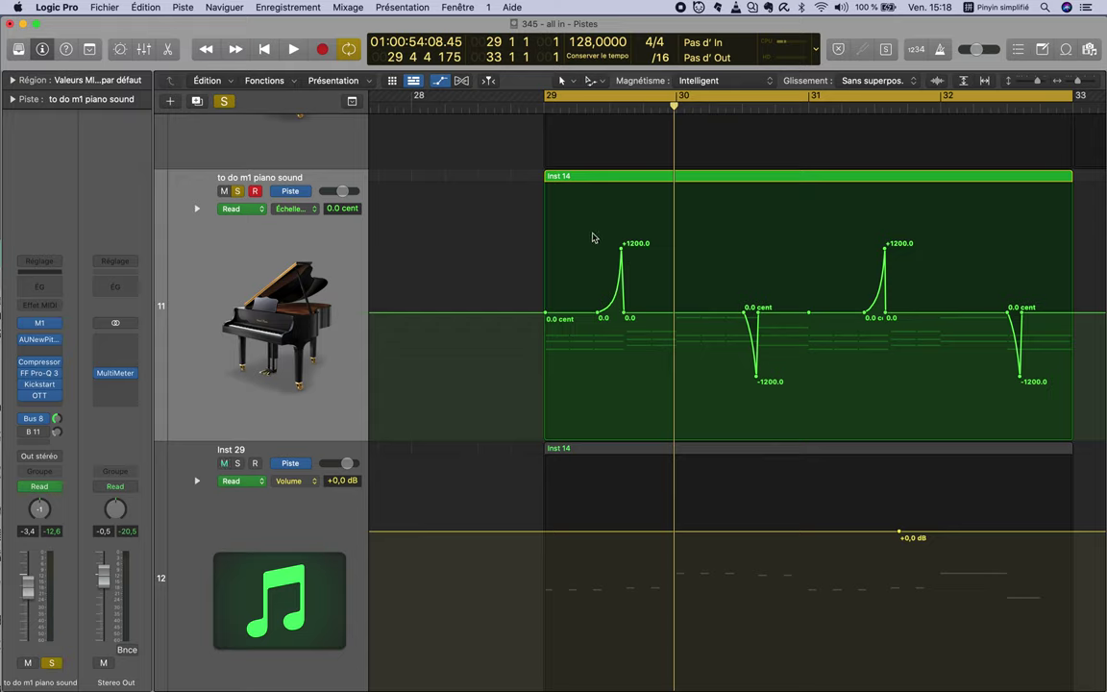
drag(578, 230, 643, 269)
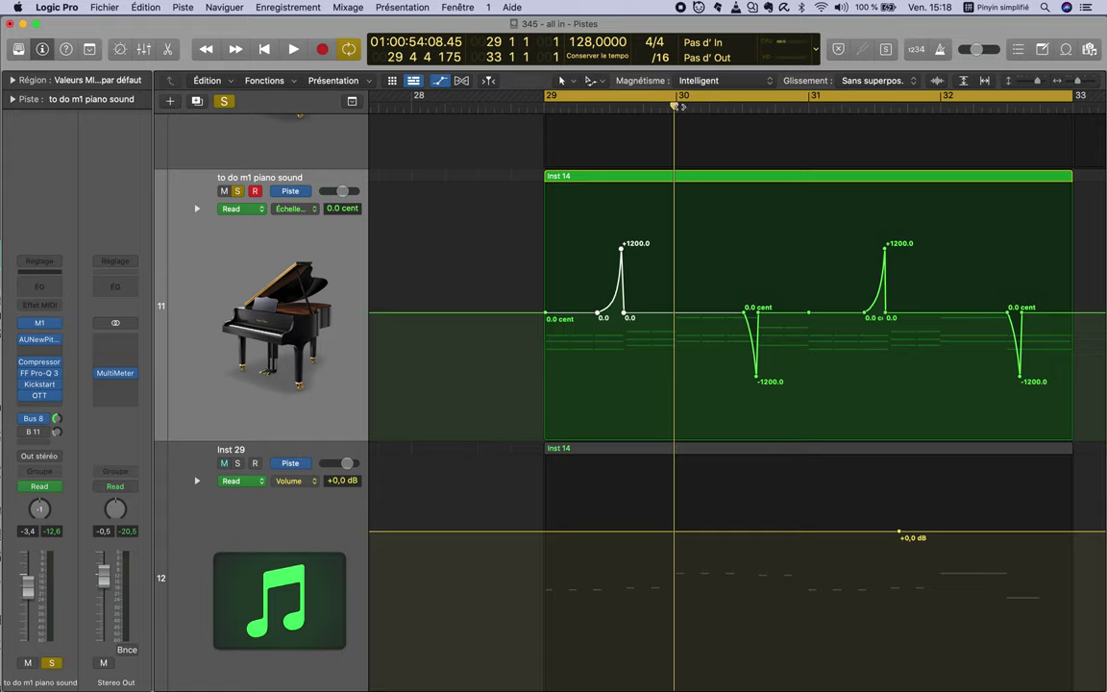
click(684, 104)
drag(713, 104, 802, 120)
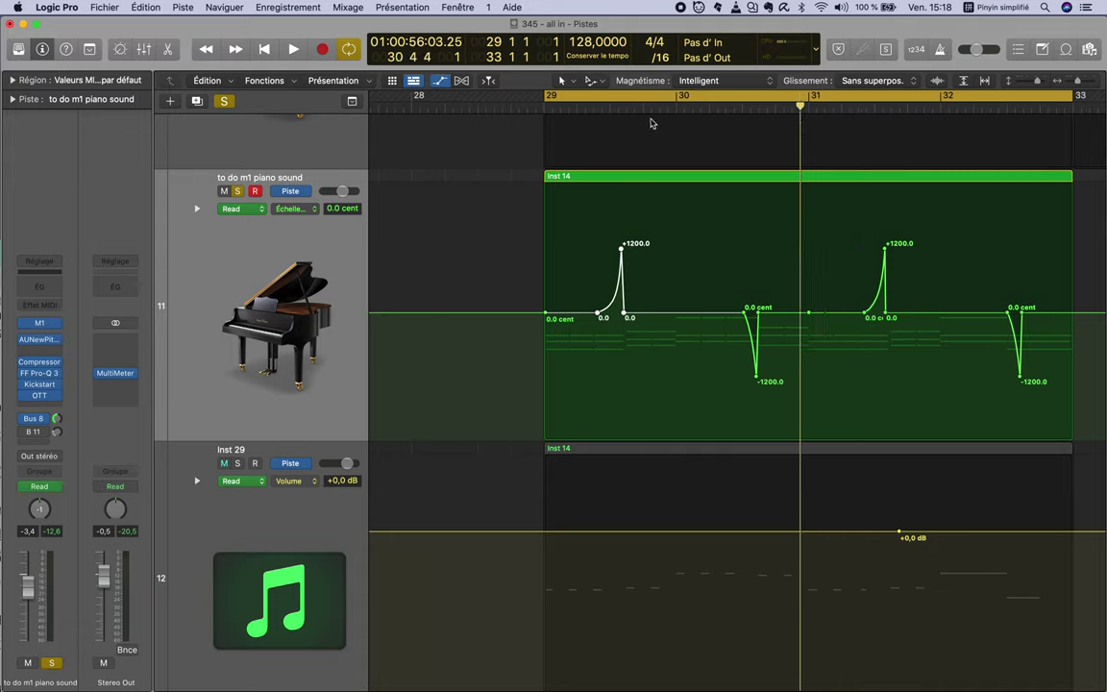